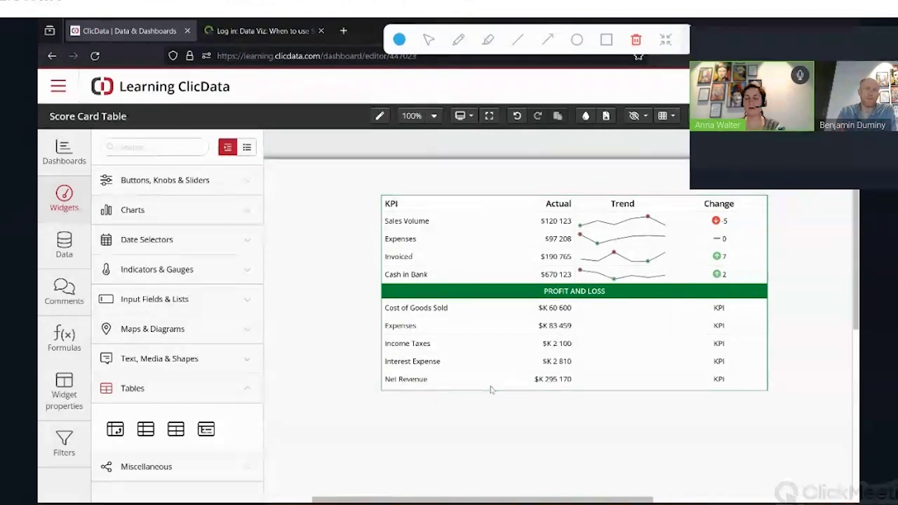
Step: Open the Score Card Table widget's row layout and add a standard row at the end of the table
click(492, 389)
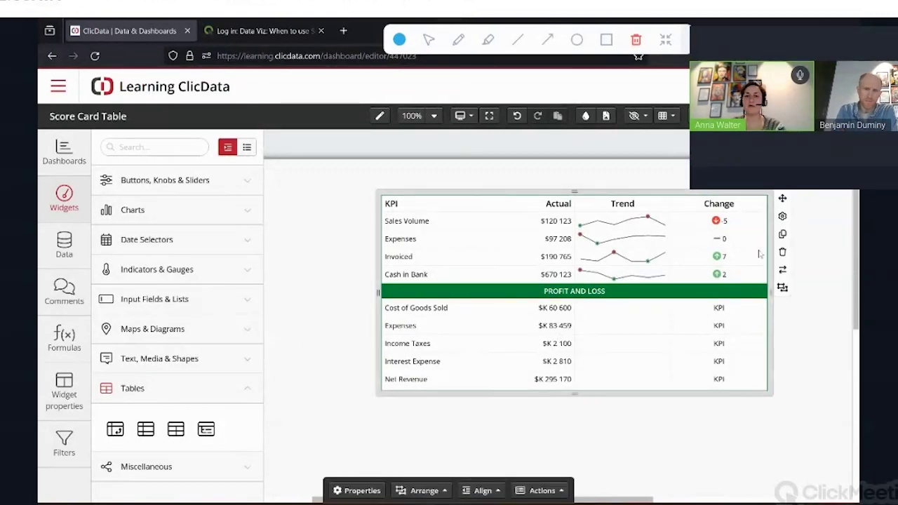
click(781, 218)
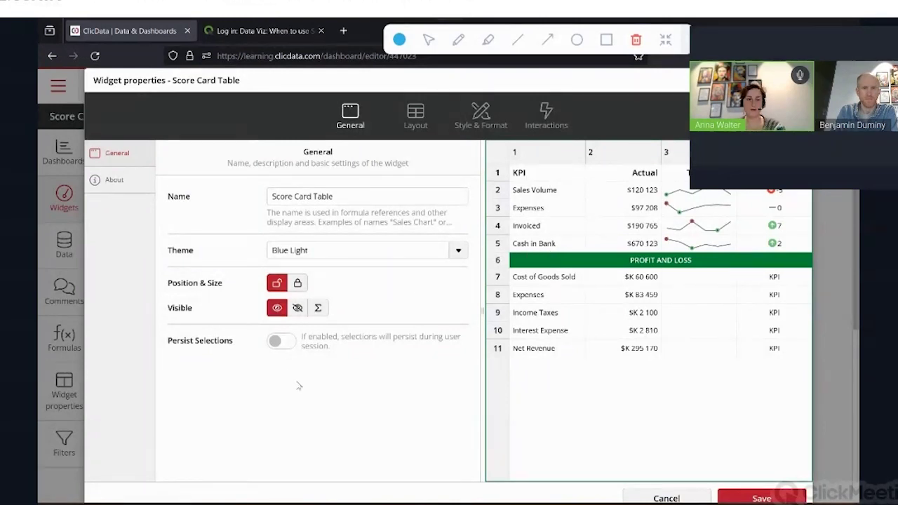
click(418, 119)
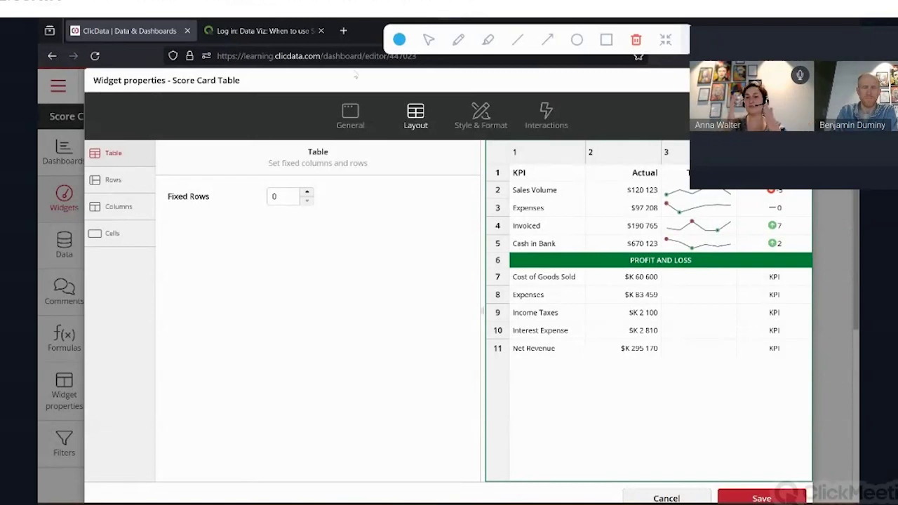
click(129, 186)
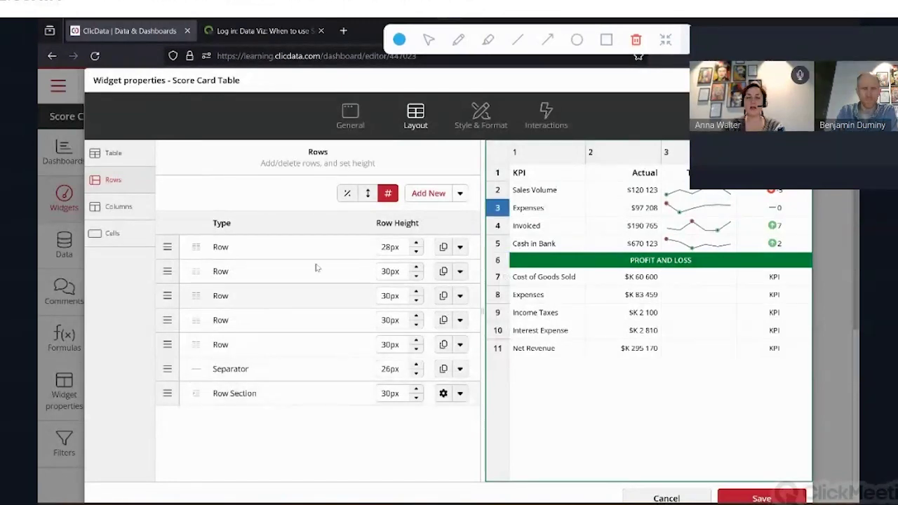
click(461, 195)
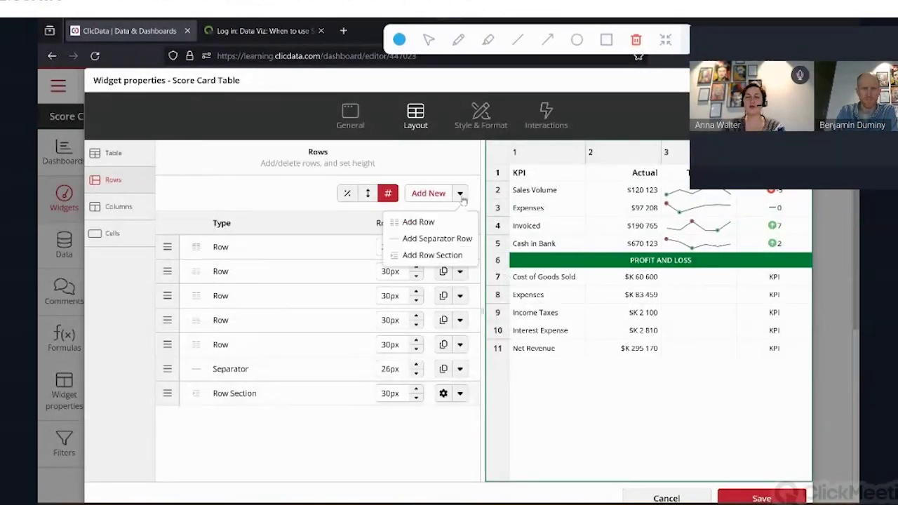
click(422, 222)
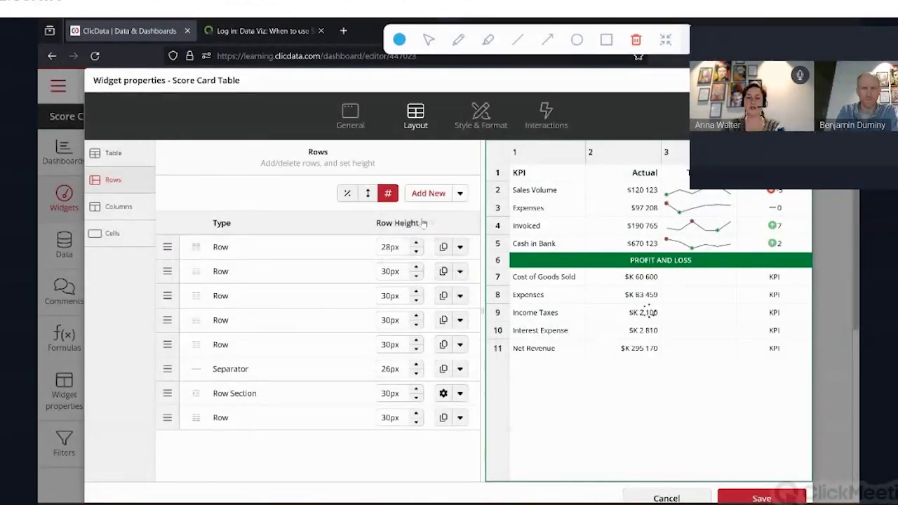
mouse_move(167, 420)
mouse_down()
mouse_move(171, 344)
mouse_move(172, 424)
mouse_up()
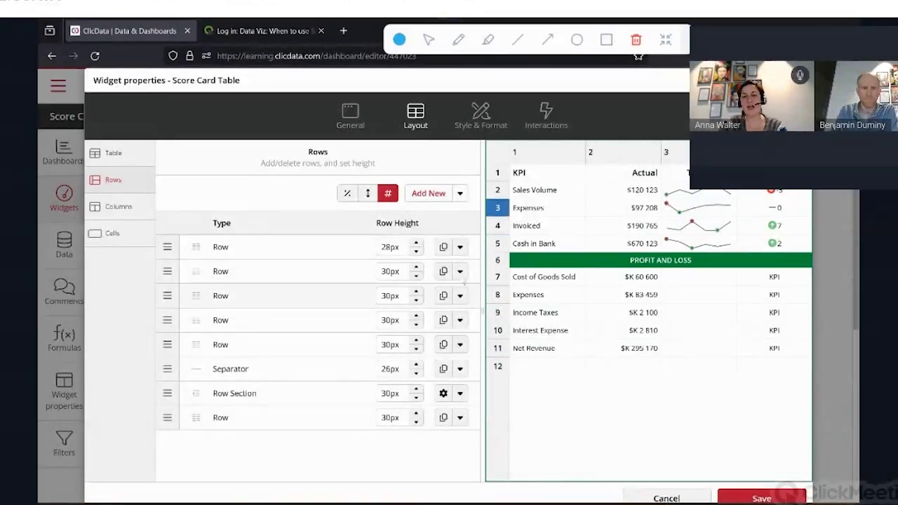
Step: Review the insert options for the second row and the table's column width settings
click(460, 272)
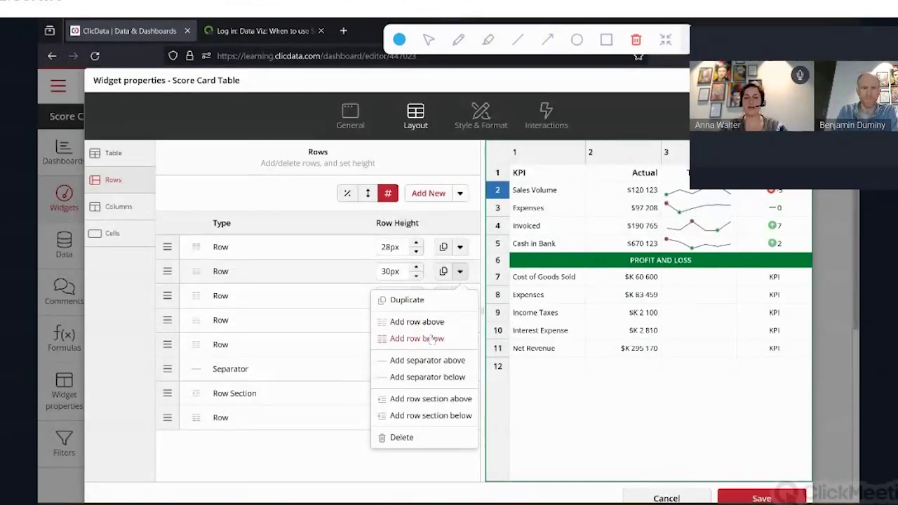
click(335, 459)
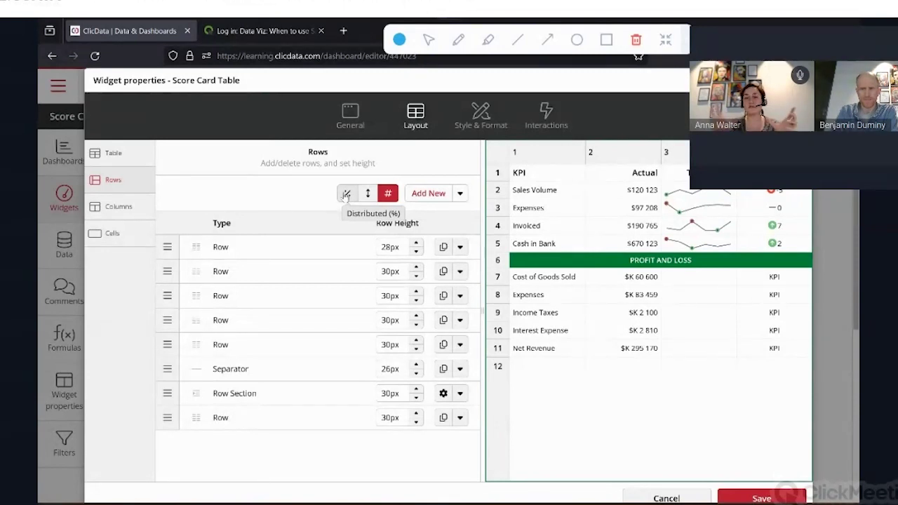
click(120, 207)
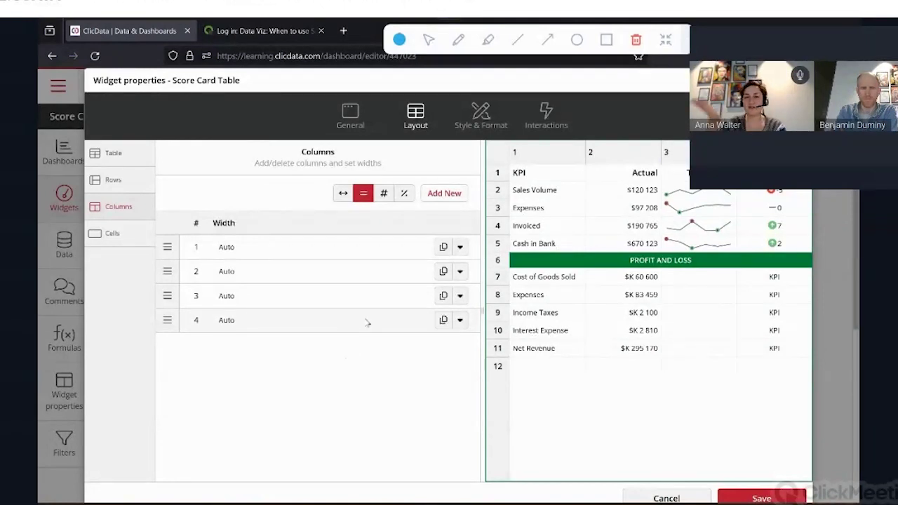
click(121, 182)
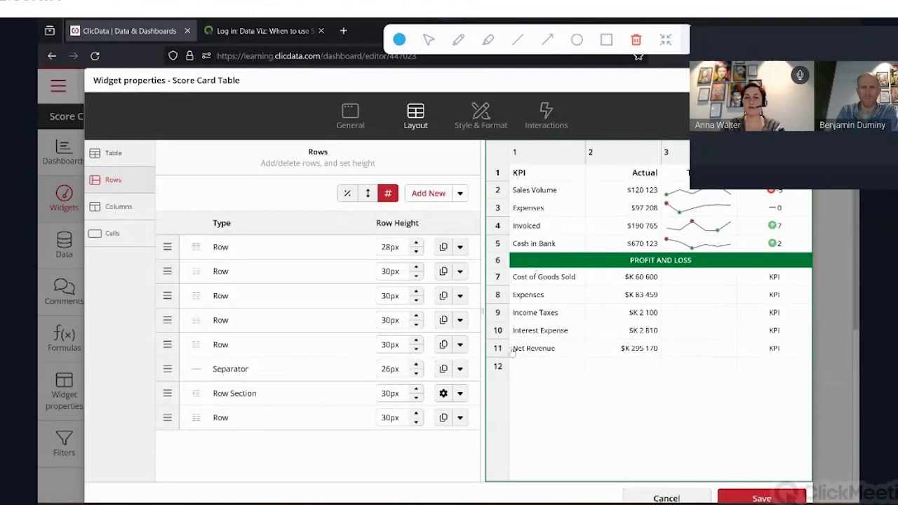
Step: Inspect the row section's source table, column and sort column choices, and leave its settings without saving
click(444, 394)
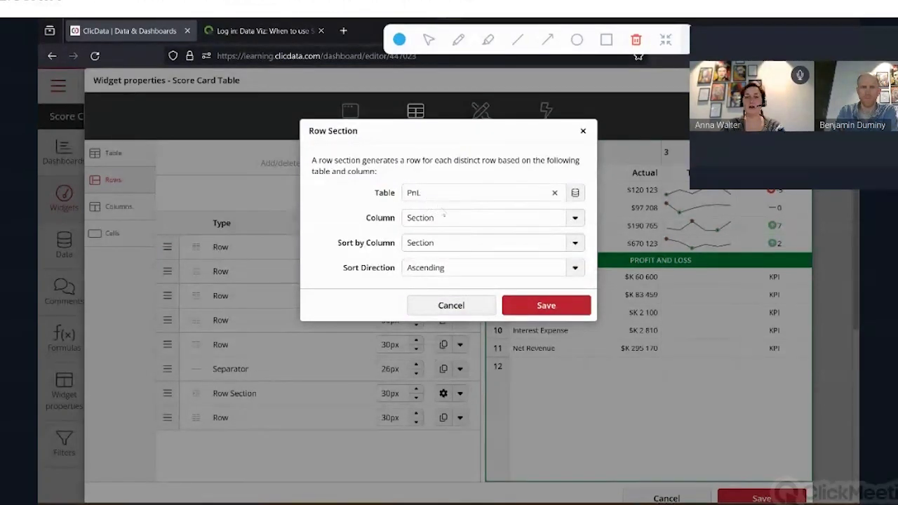
click(575, 218)
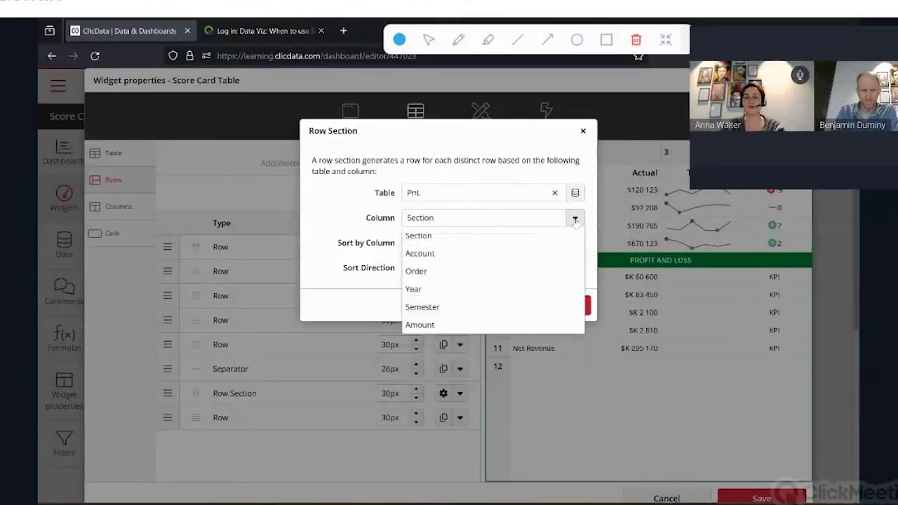
click(568, 237)
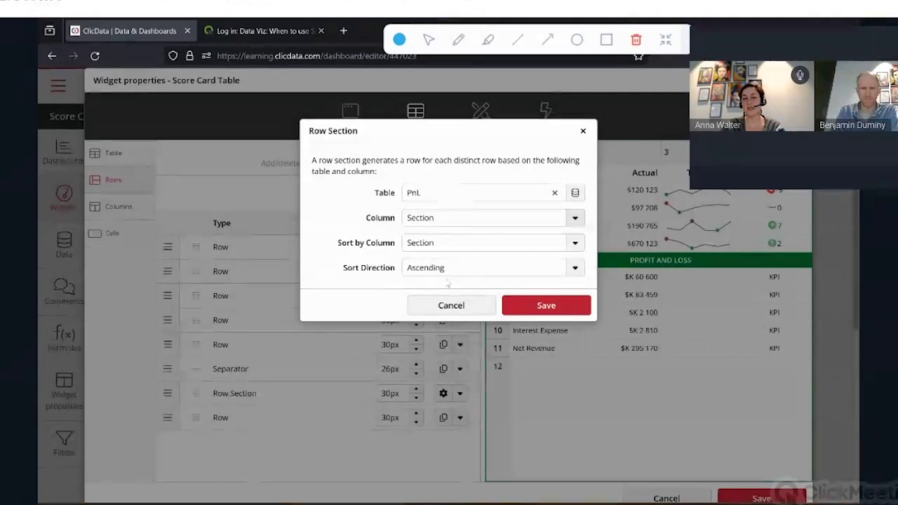
click(441, 244)
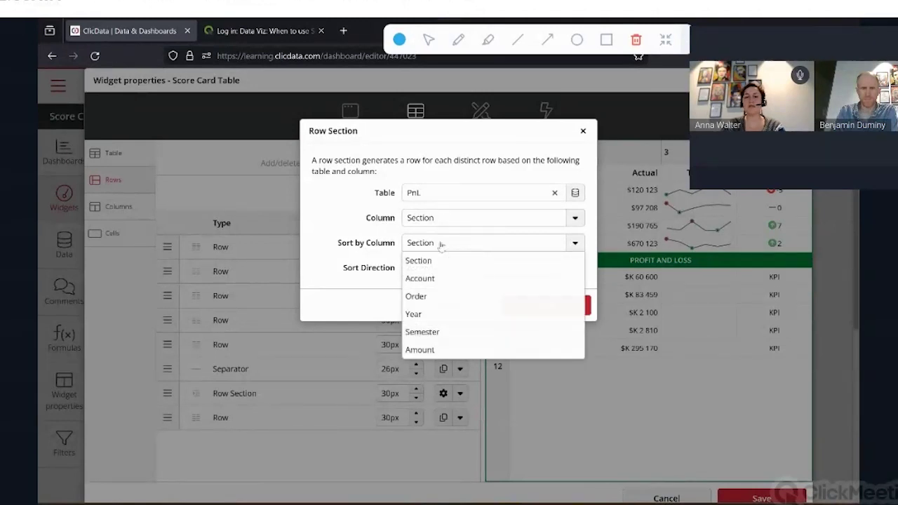
click(441, 243)
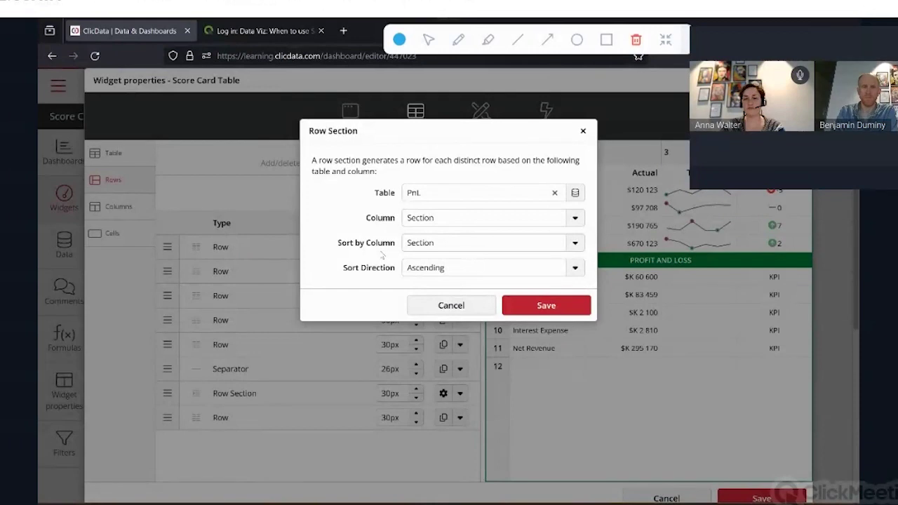
click(477, 306)
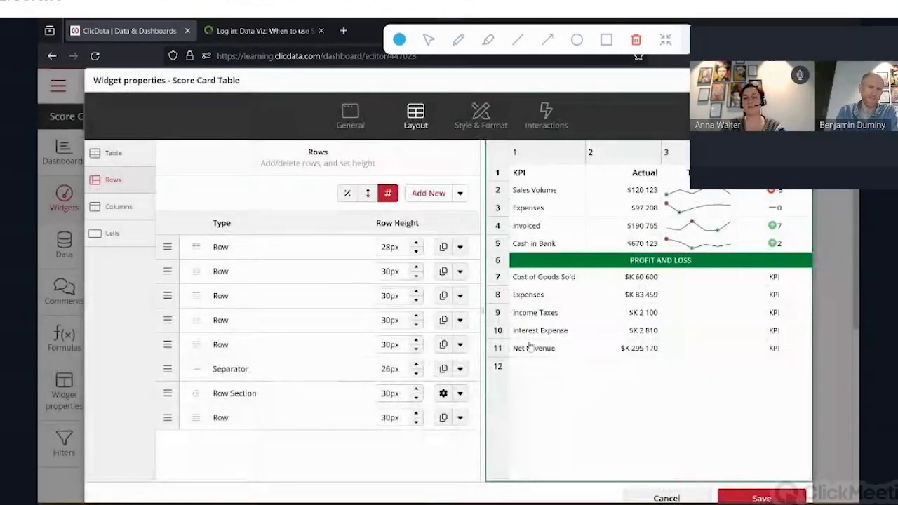
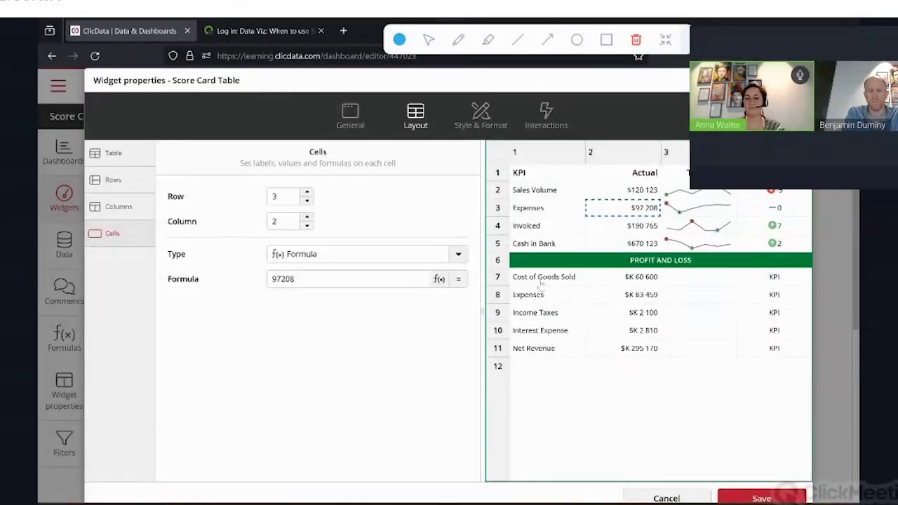
Step: Change the chart type of the Invoiced row's trend spark chart to Area
click(711, 225)
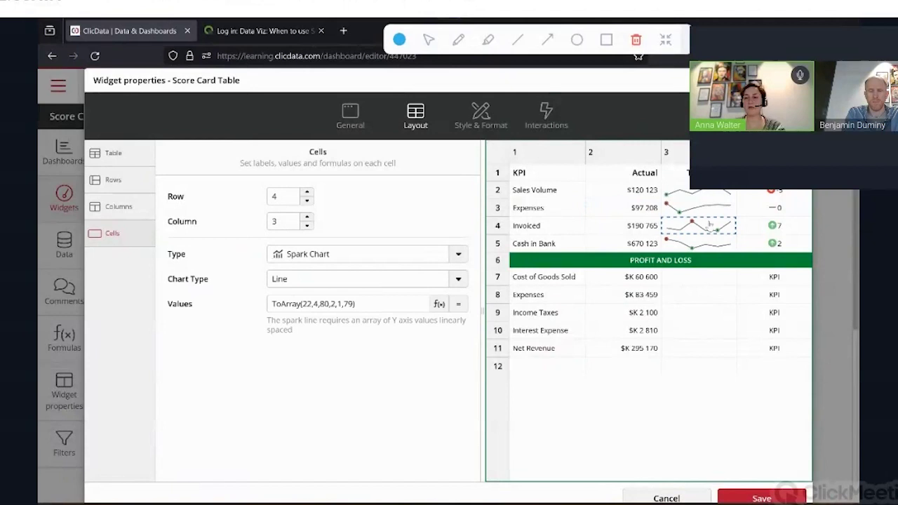
click(449, 280)
click(400, 313)
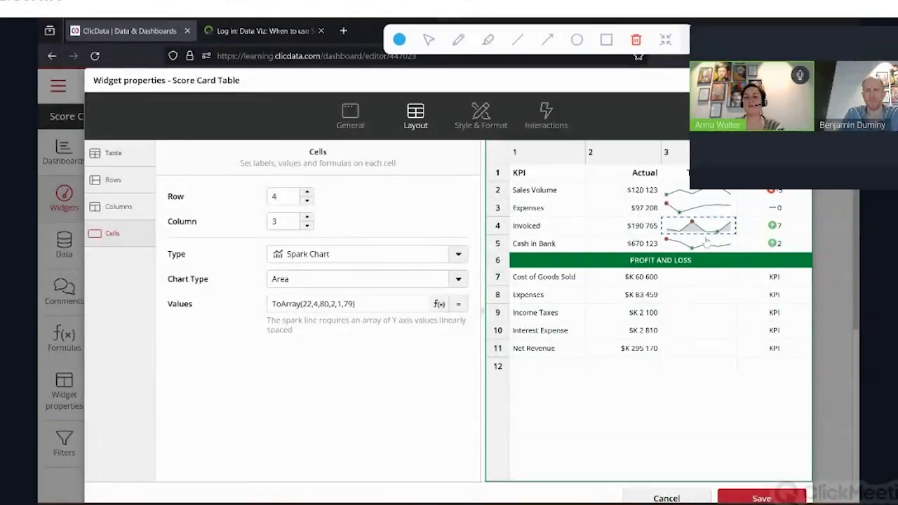
Step: Set the cell type of the Trend column in the Profit and Loss row section to Empty
click(785, 229)
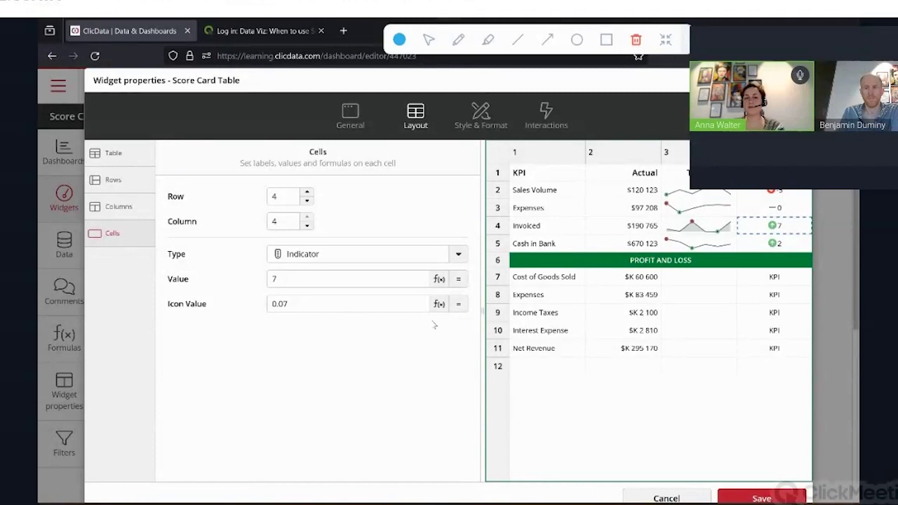
click(727, 295)
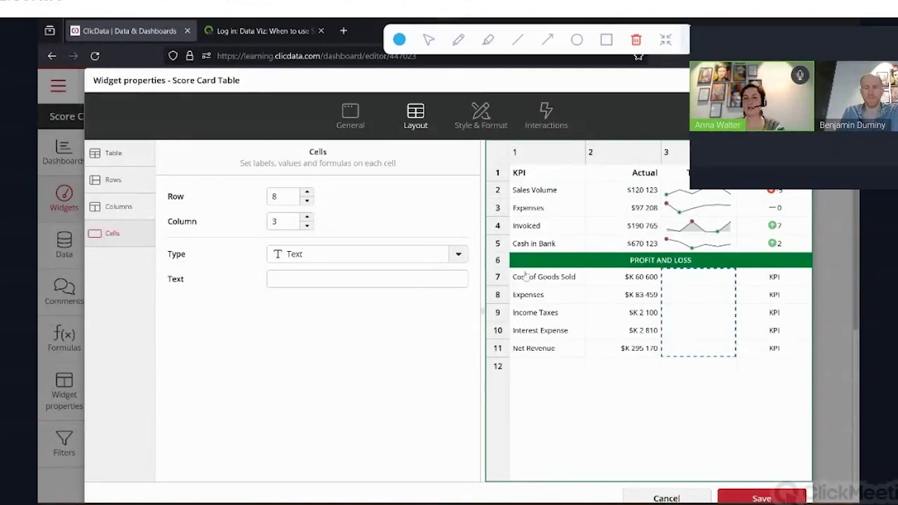
click(457, 255)
click(393, 274)
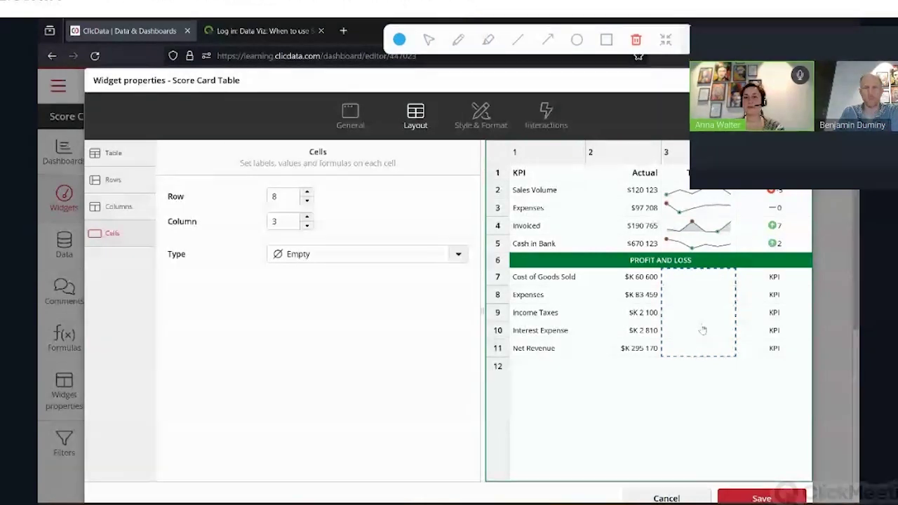
click(528, 285)
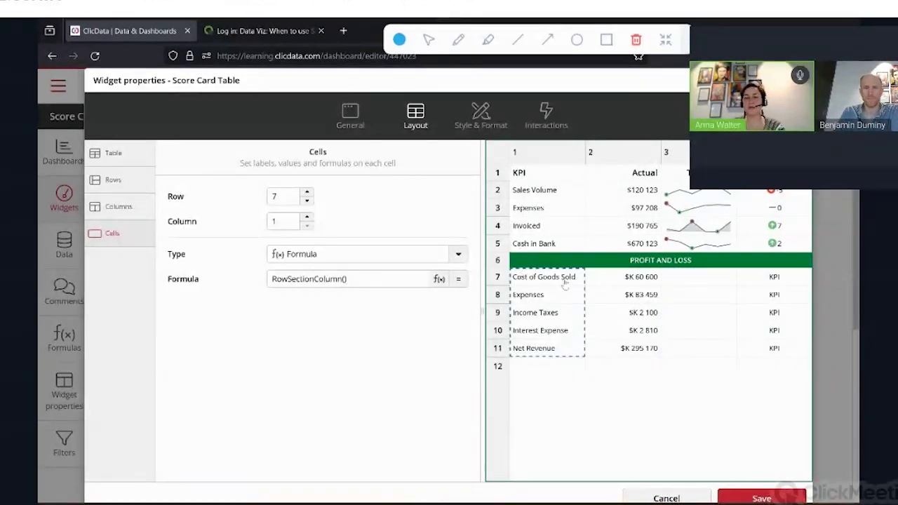
click(697, 283)
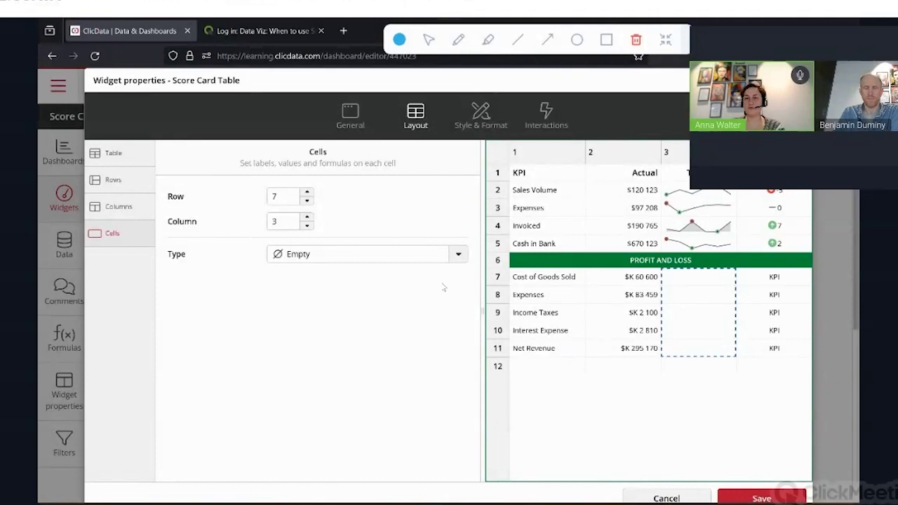
Step: Review the style settings for the widget background, the entire table and the row section's rows
click(483, 118)
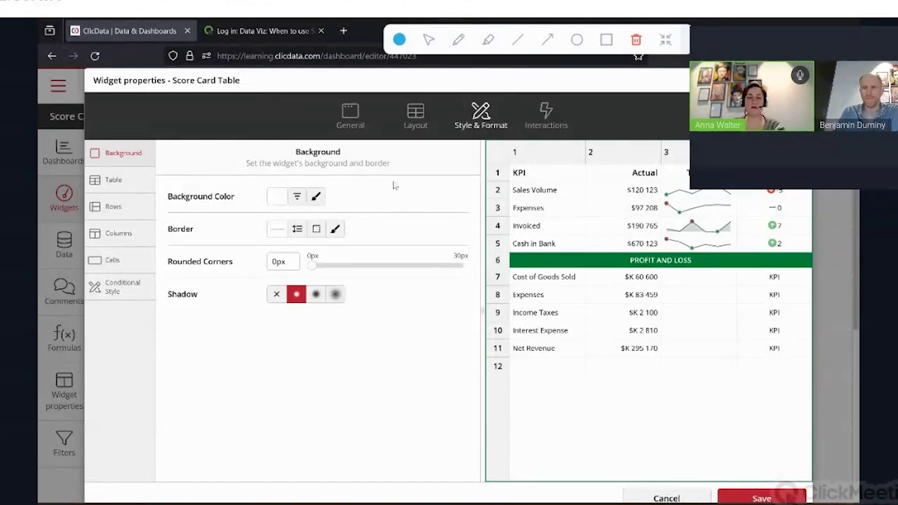
click(132, 183)
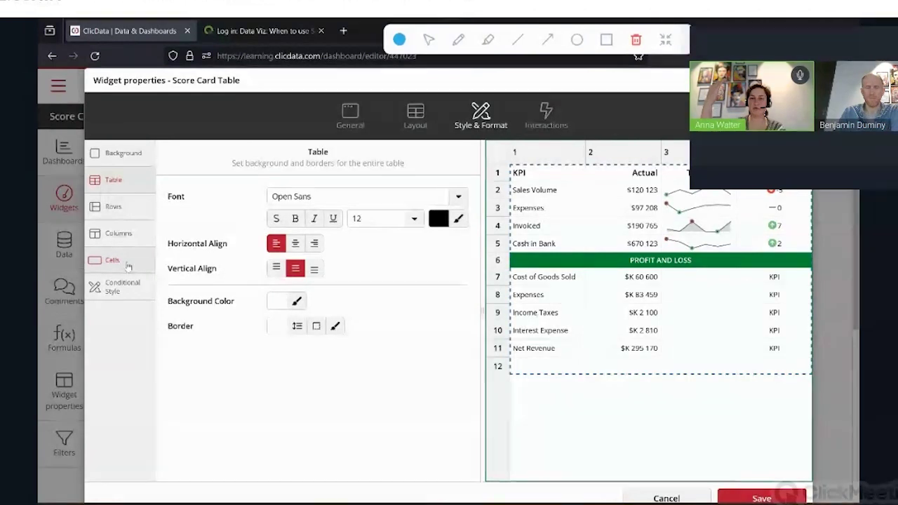
click(144, 215)
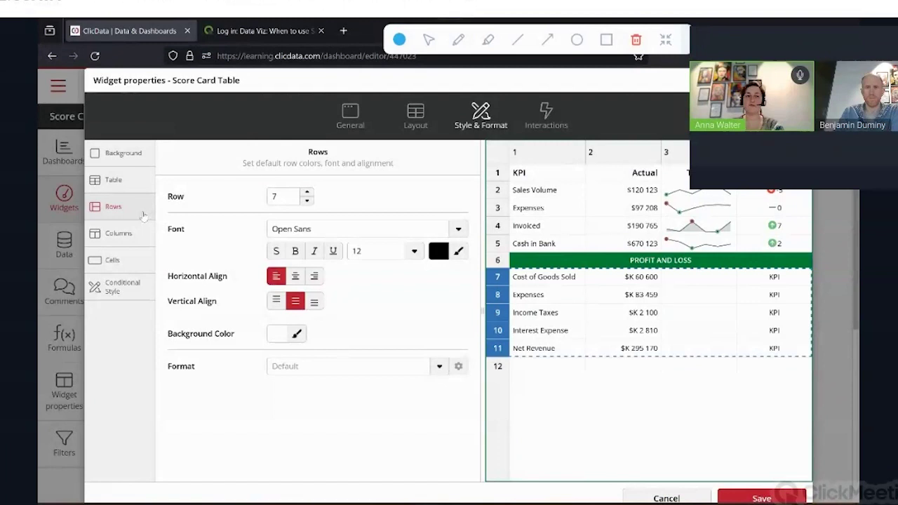
Step: Examine the cell style options for the Invoiced row's actual value, trend spark chart and change indicator
click(119, 269)
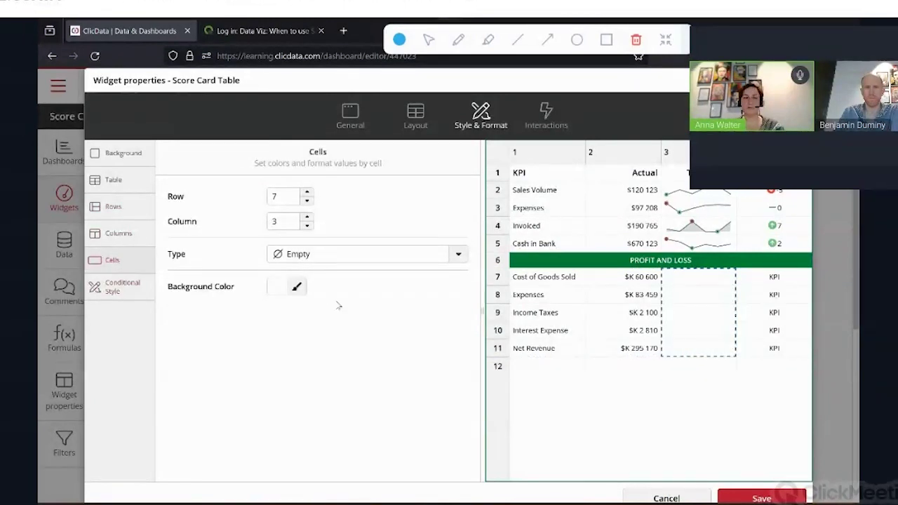
click(624, 226)
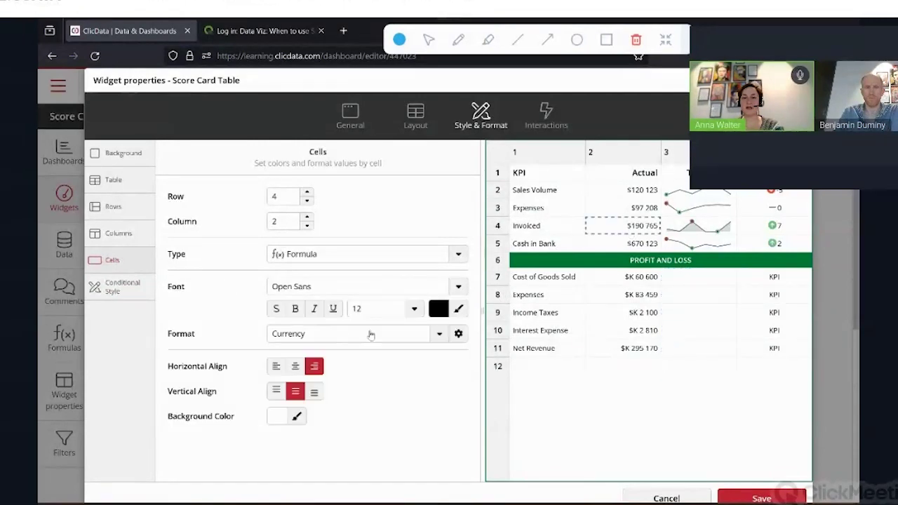
click(699, 227)
scroll(389, 278, down, 3)
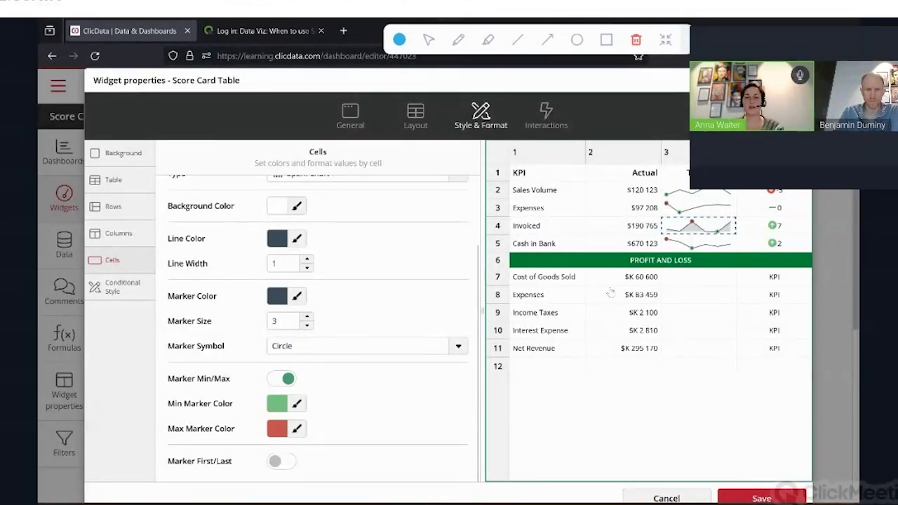
scroll(430, 278, down, 1)
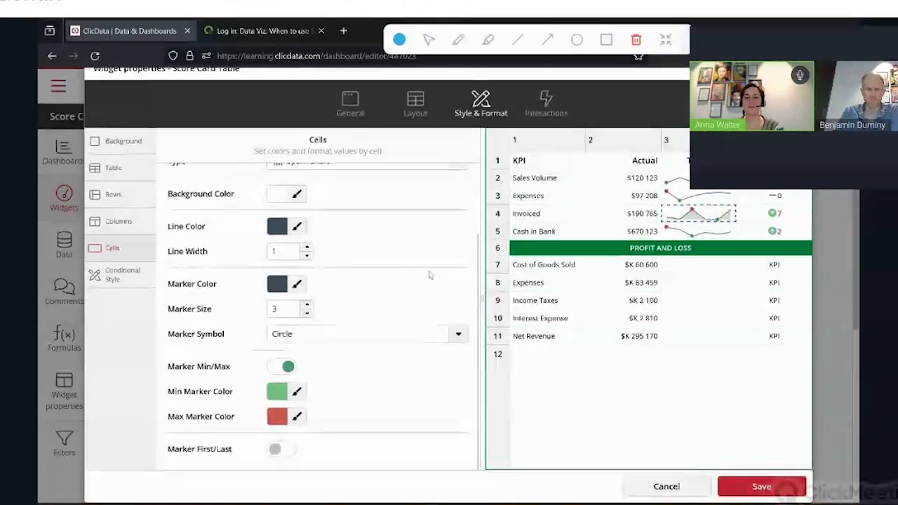
scroll(435, 275, up, 2)
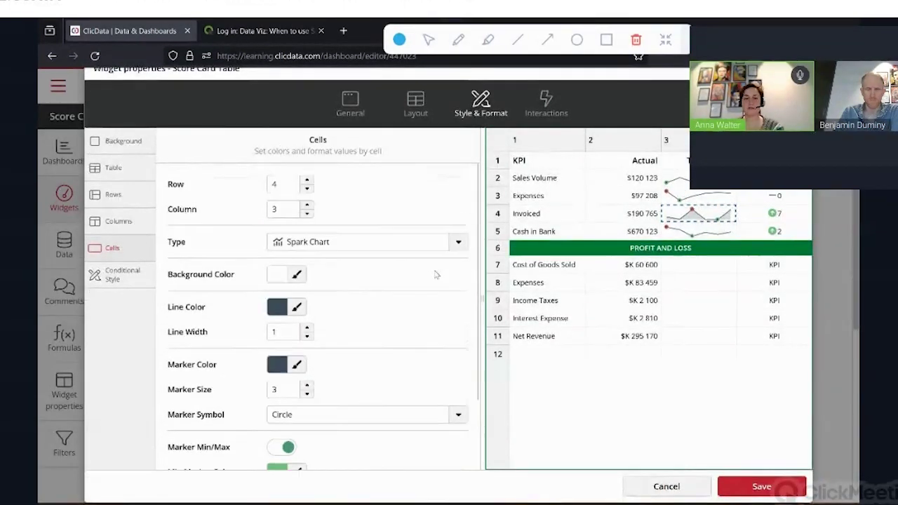
click(780, 214)
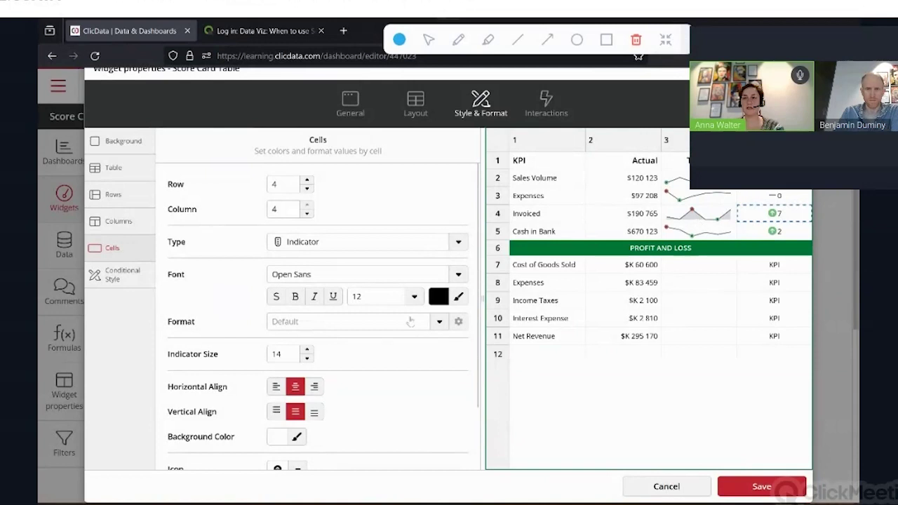
scroll(367, 357, down, 2)
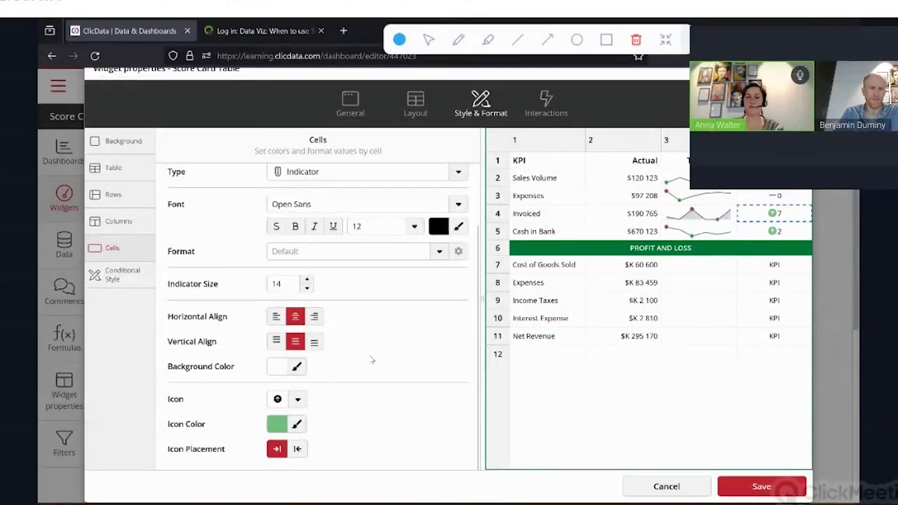
Step: Open the less-than-0 conditional style rule for cells R2C4:R5C4 and look through its target options, keeping Cell or Cell Range
click(119, 278)
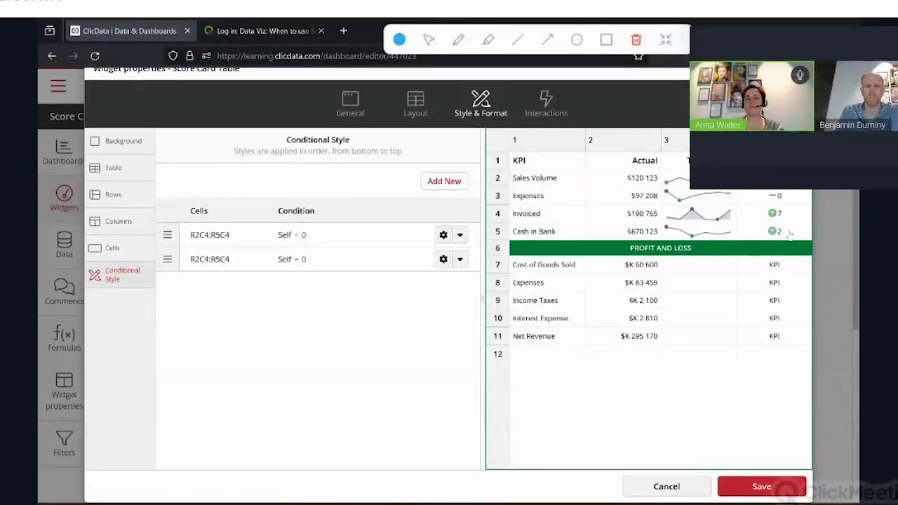
click(106, 279)
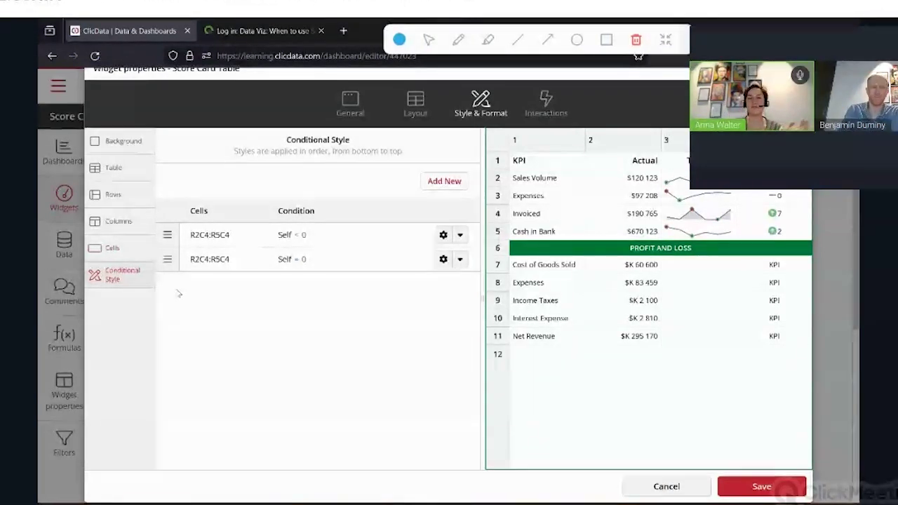
click(443, 235)
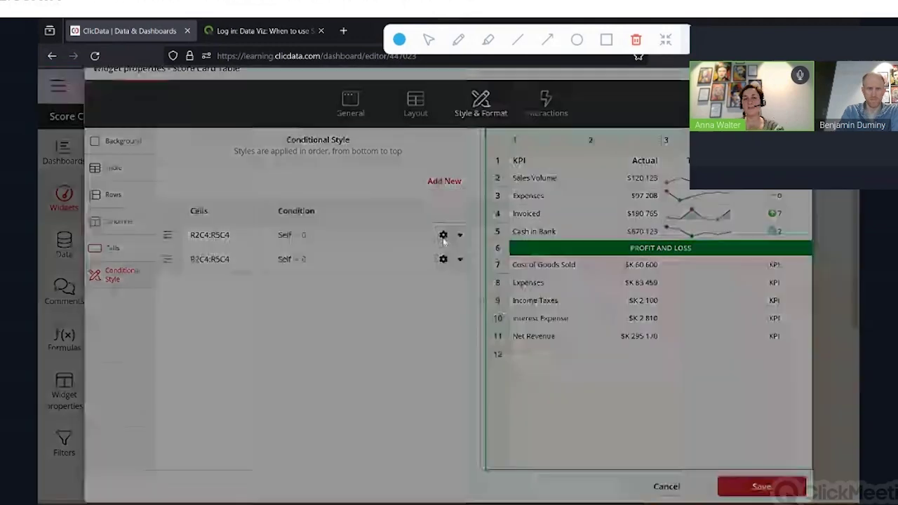
drag(409, 124, 380, 103)
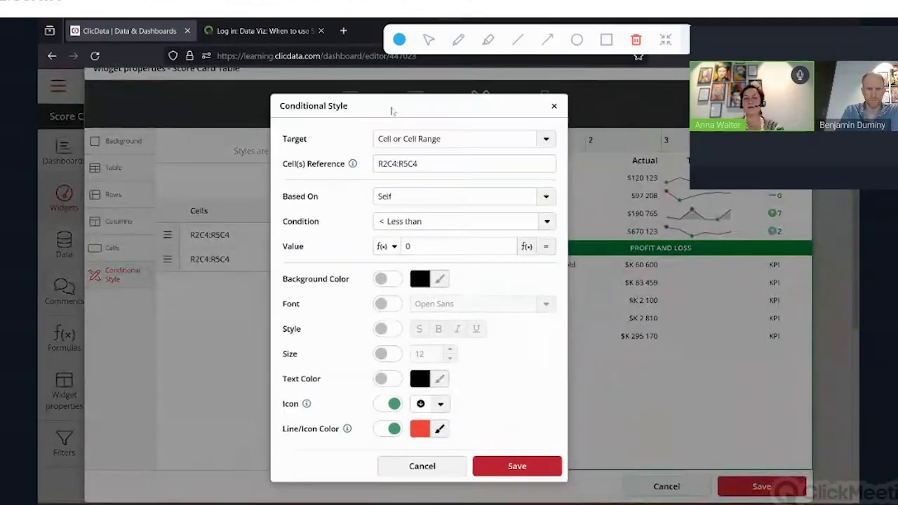
click(444, 144)
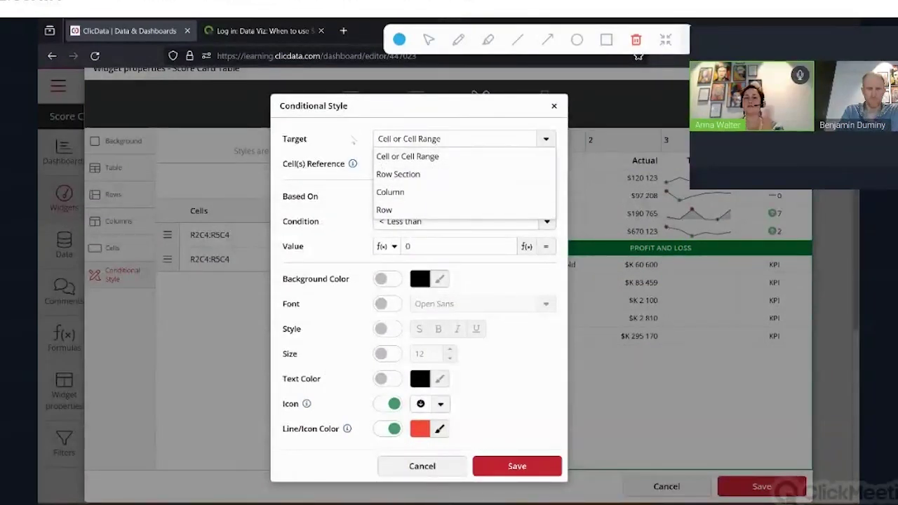
click(393, 157)
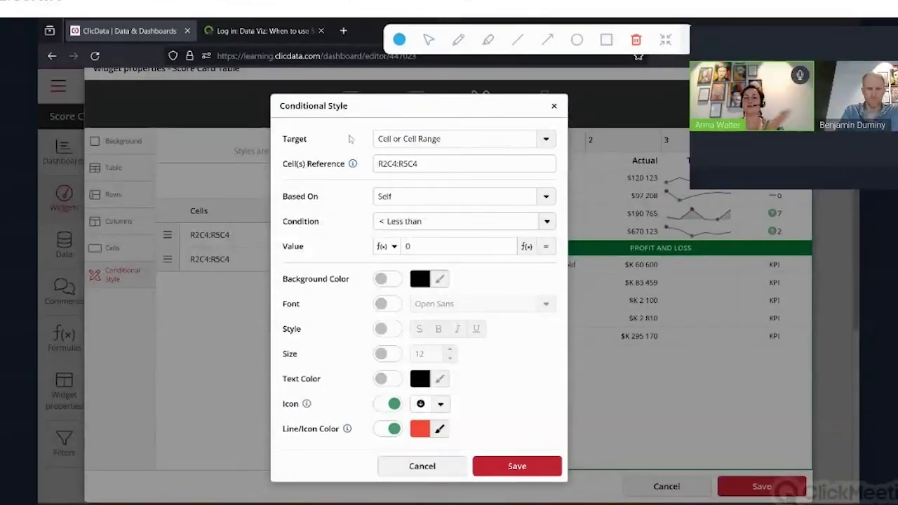
Step: Check the rule's Based On and Condition options, and review the equals-0 rule's settings, closing both rules without saving
click(445, 199)
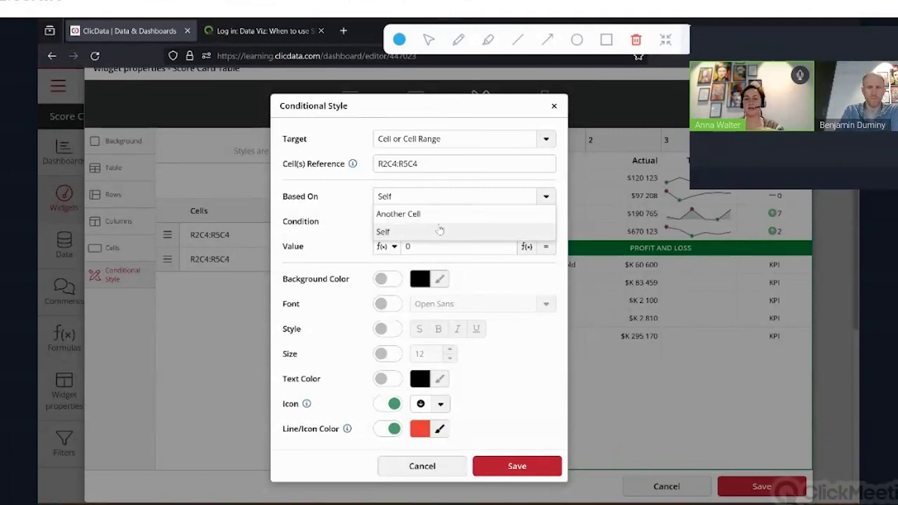
click(409, 233)
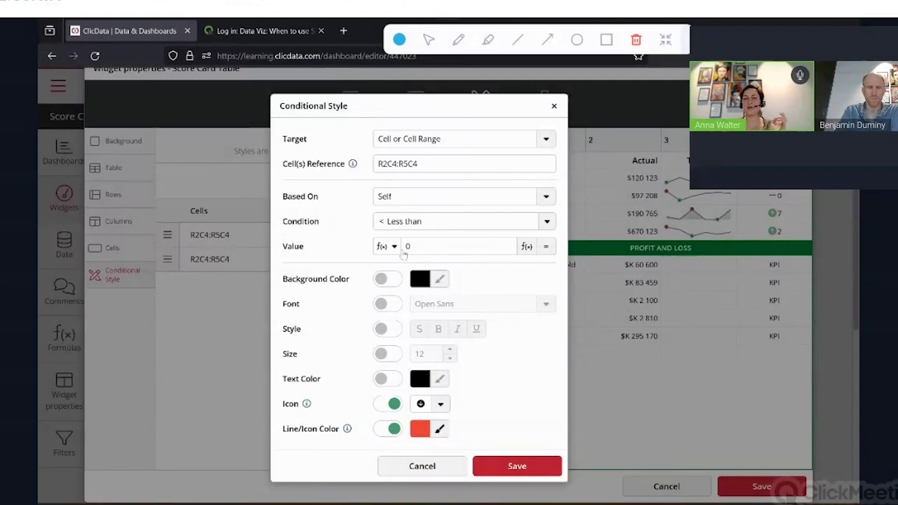
click(451, 223)
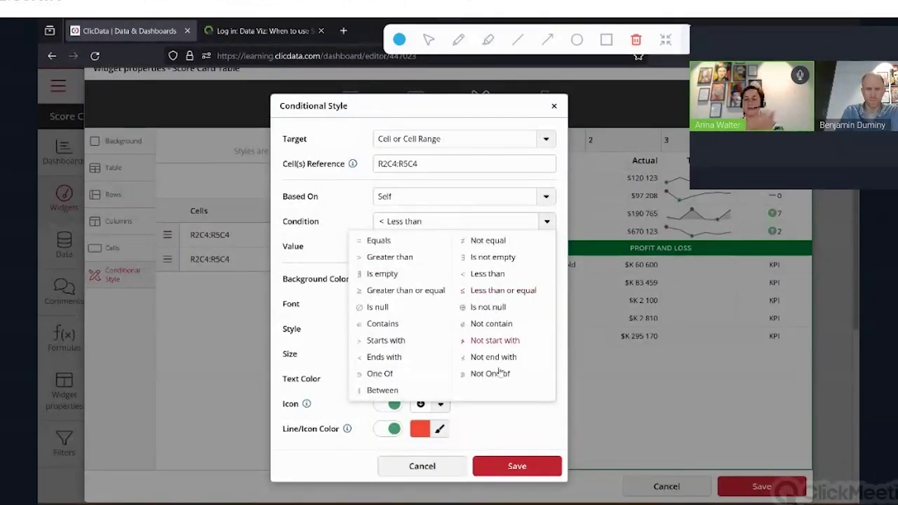
click(335, 226)
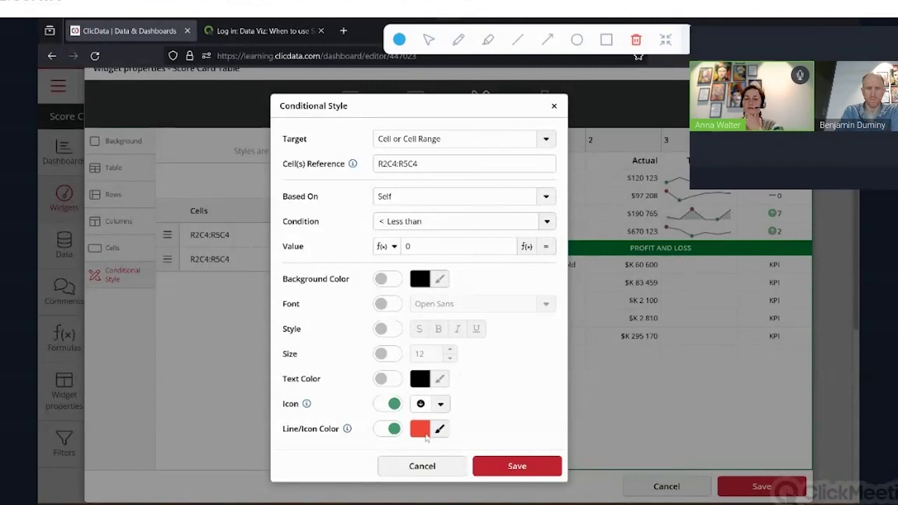
click(425, 475)
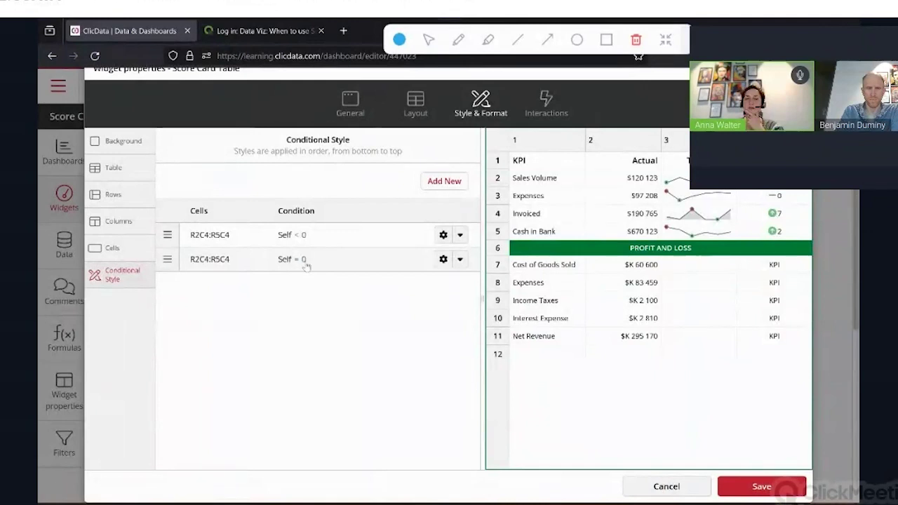
click(443, 259)
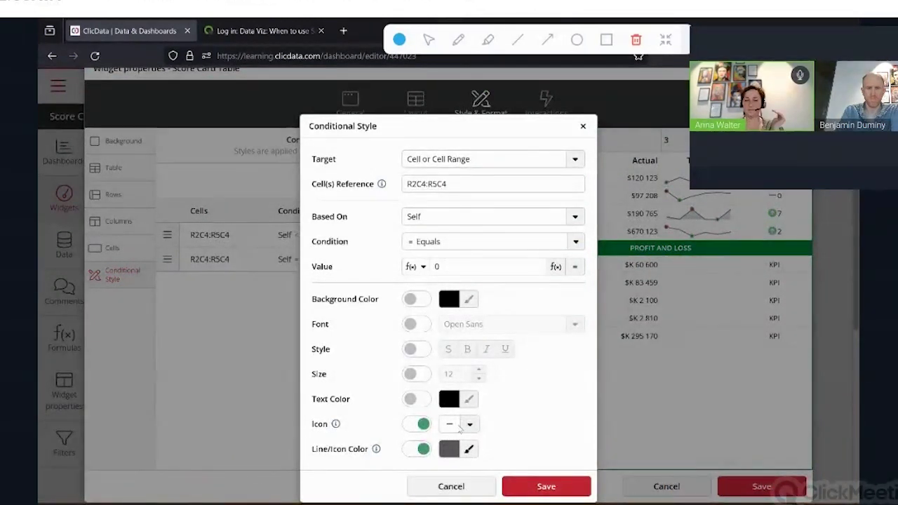
click(455, 486)
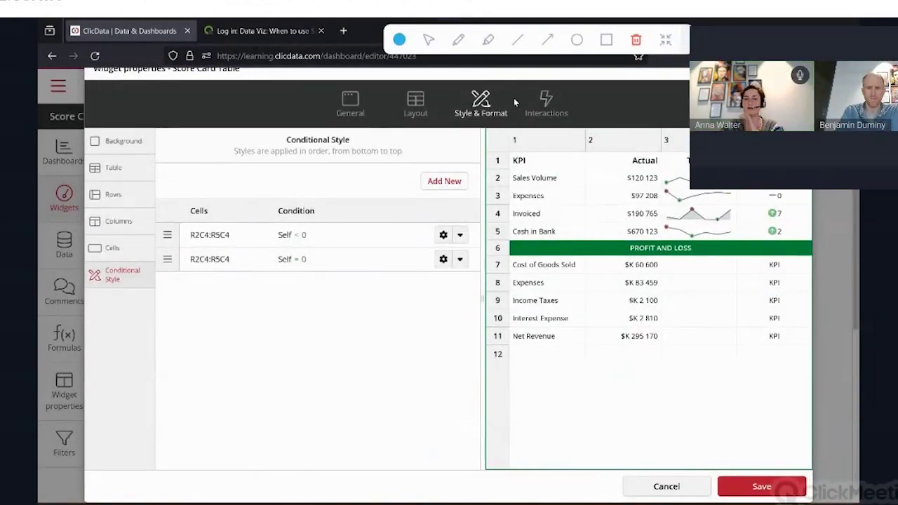
Step: Try the Cell option for Allow Hover on the score card table and set it back to No
click(547, 99)
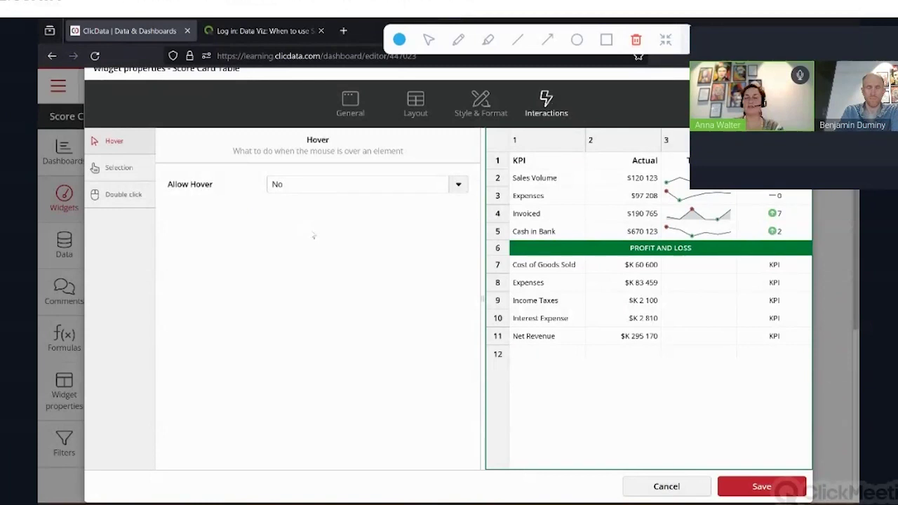
click(318, 184)
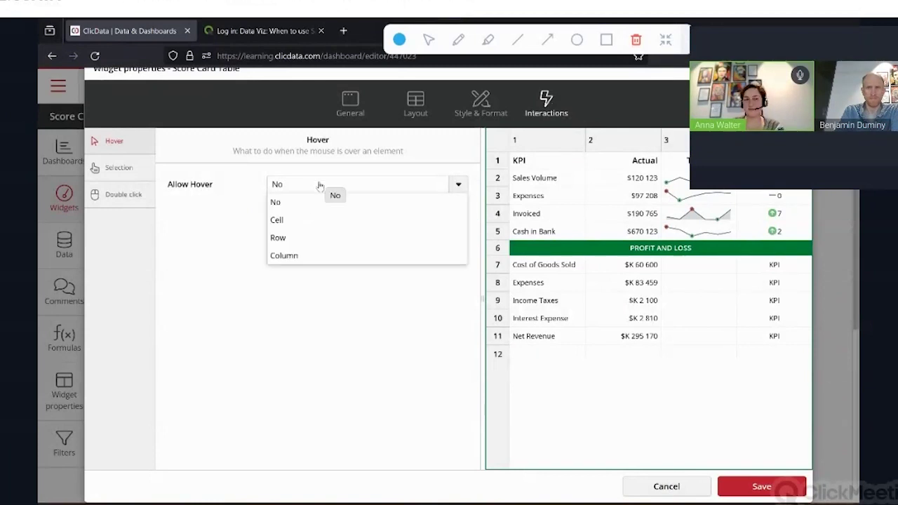
click(320, 221)
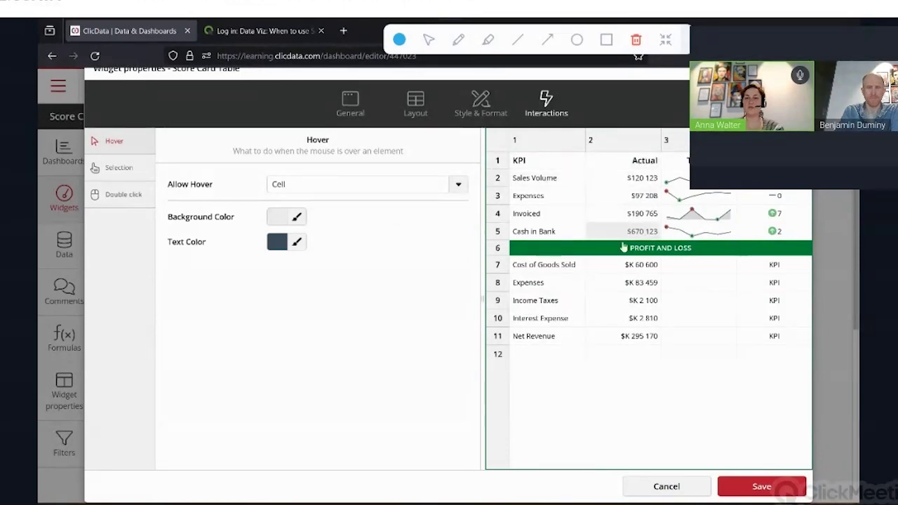
click(459, 184)
click(395, 204)
Step: Try Cell selection on the Invoiced and Sales Volume actual values, and set Allow Selection back to No
click(105, 168)
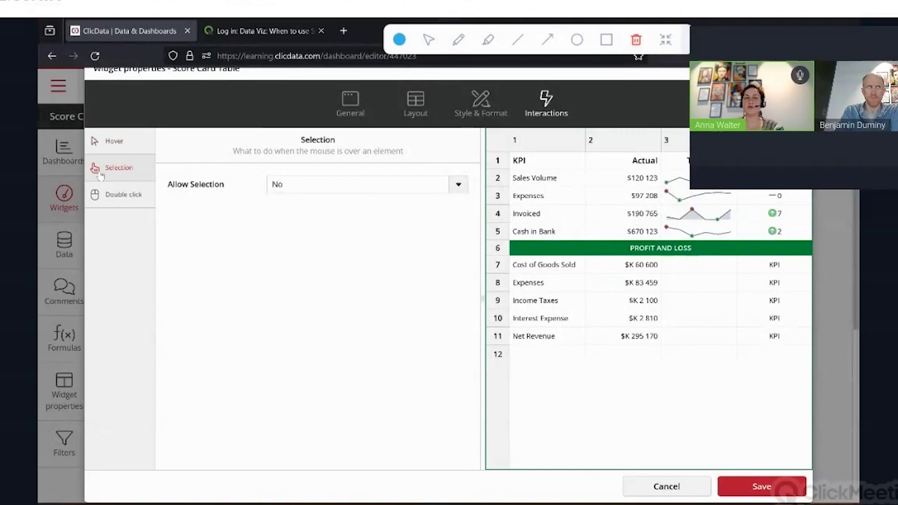
click(355, 220)
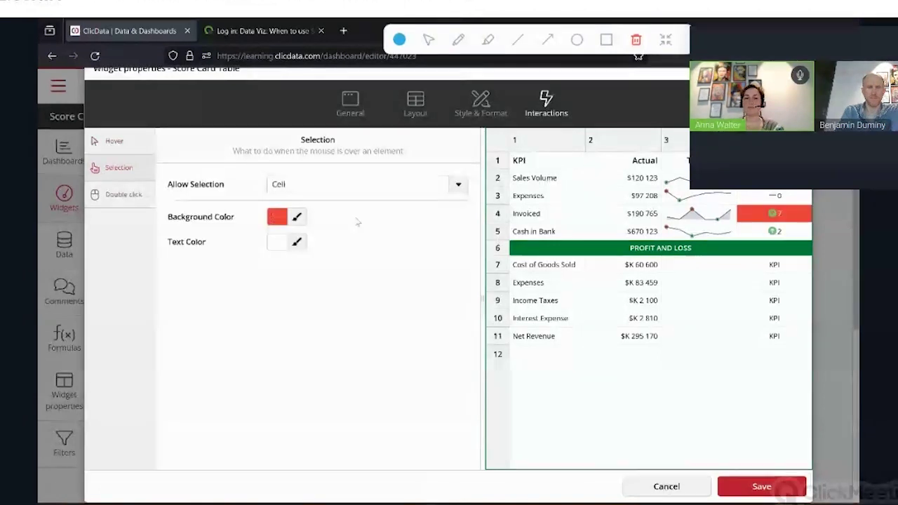
click(630, 215)
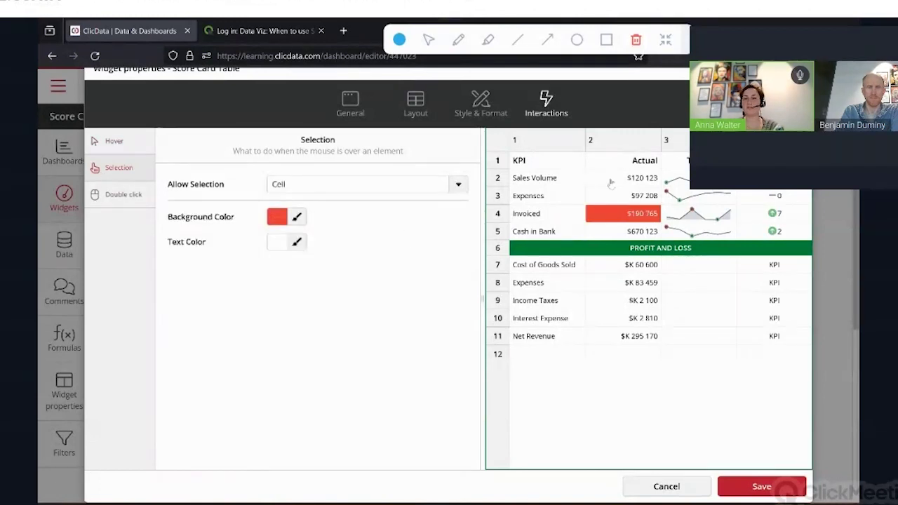
click(616, 181)
click(577, 390)
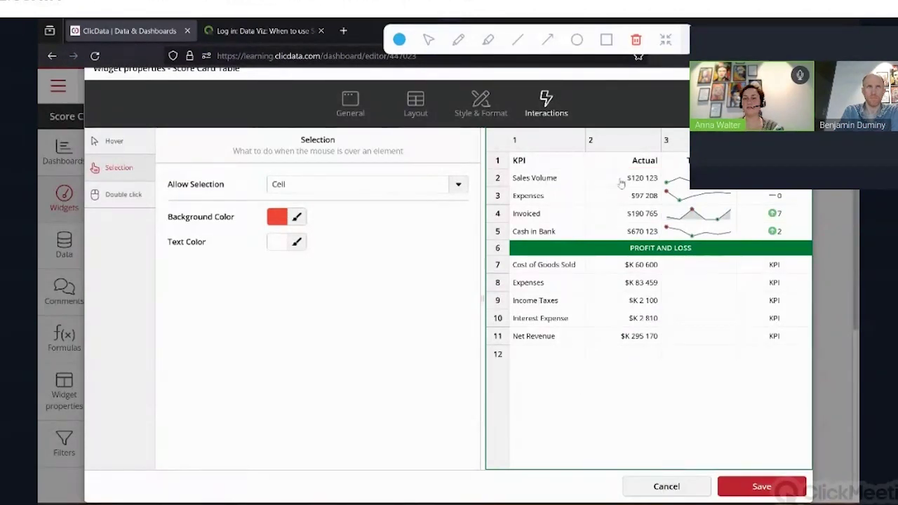
click(459, 184)
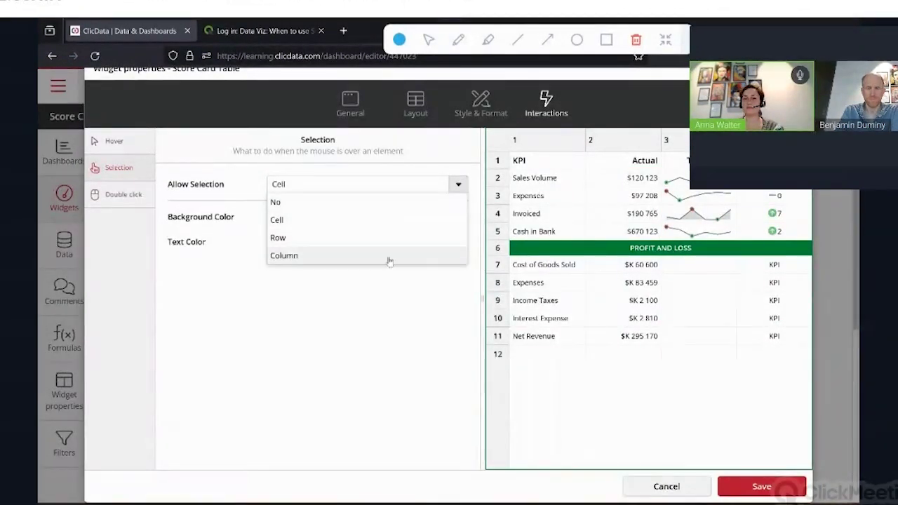
click(388, 202)
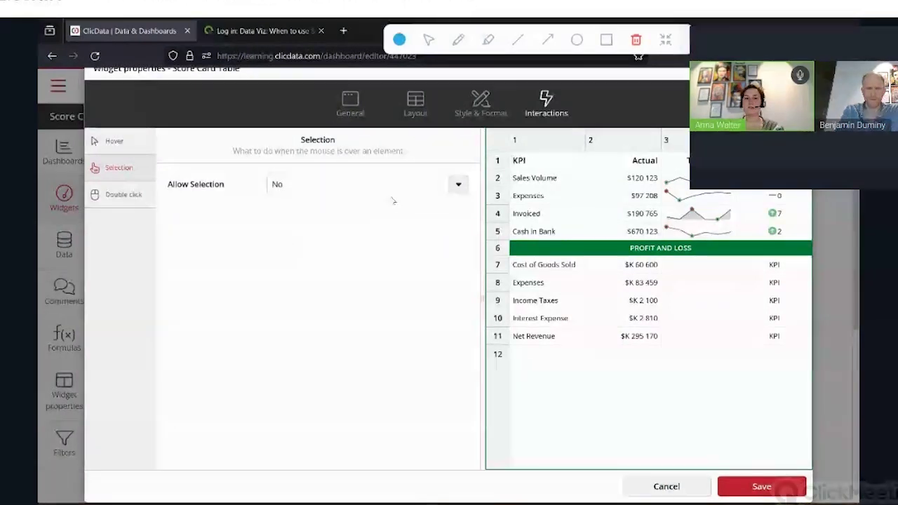
Step: Try the double-click interaction with Open Dashboard and a Dynamic target mode, disable it, and discard the widget's property changes
click(112, 197)
click(278, 186)
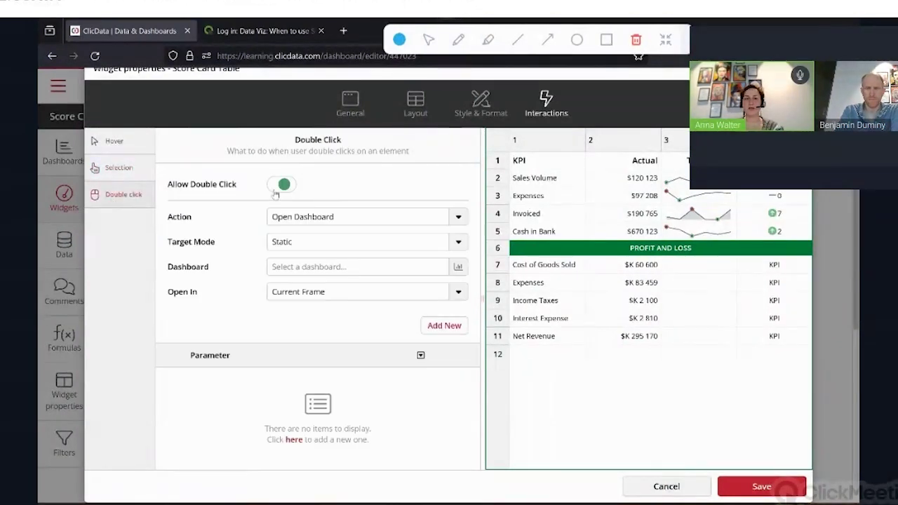
click(458, 218)
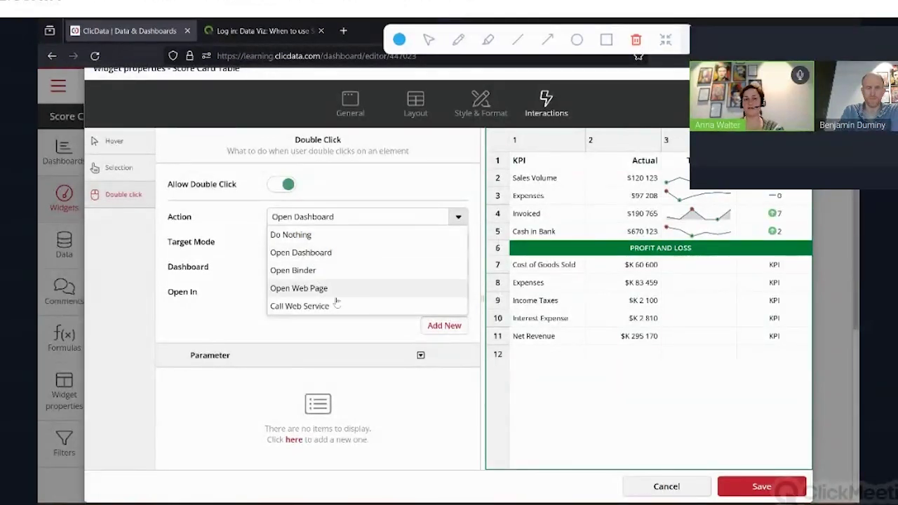
click(243, 247)
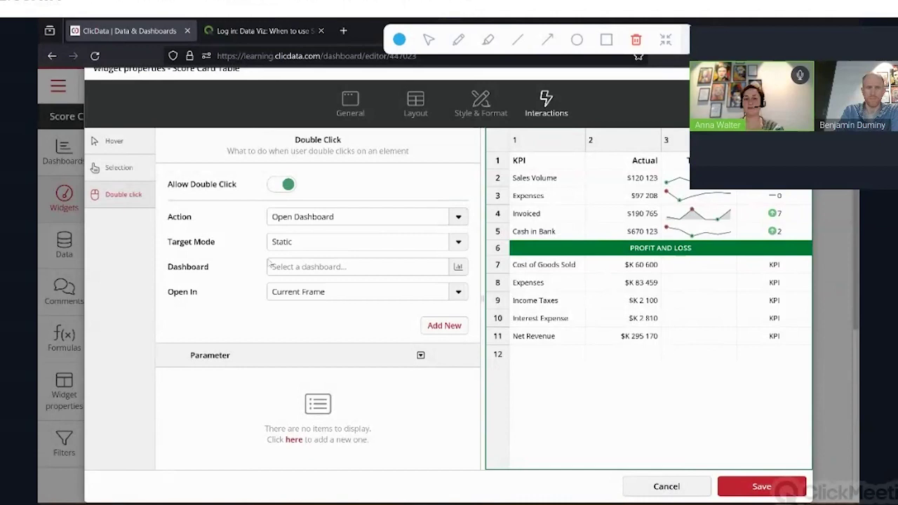
click(383, 250)
click(371, 274)
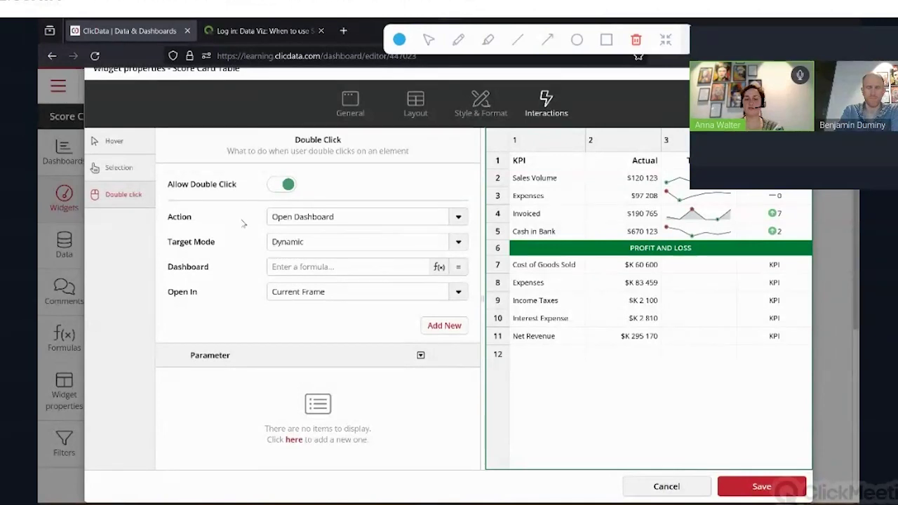
click(284, 186)
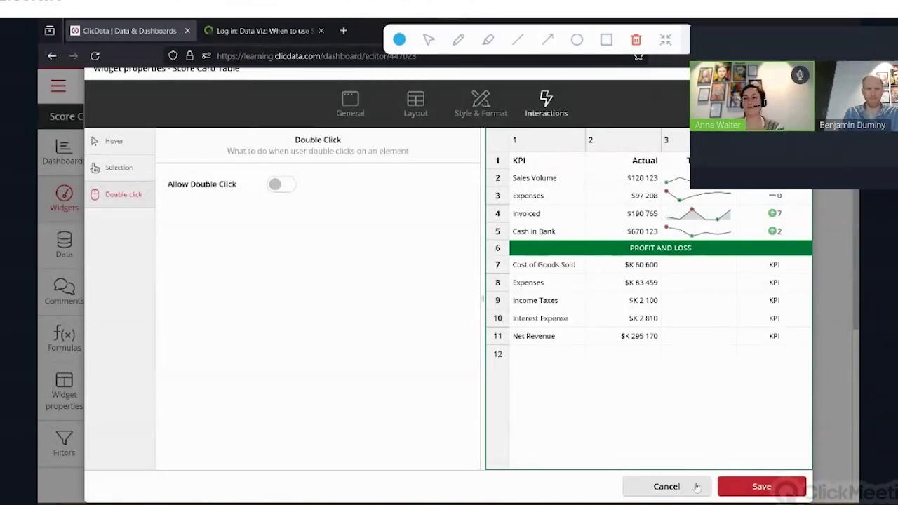
click(666, 486)
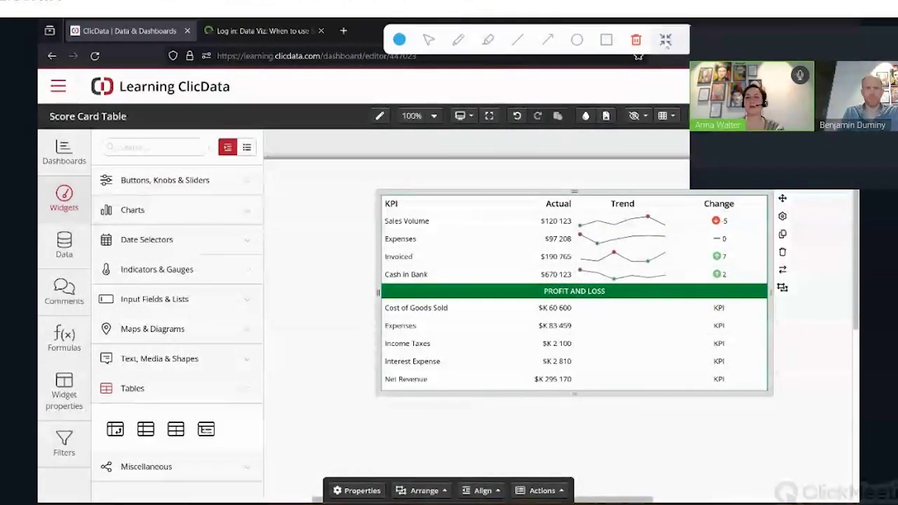
click(664, 38)
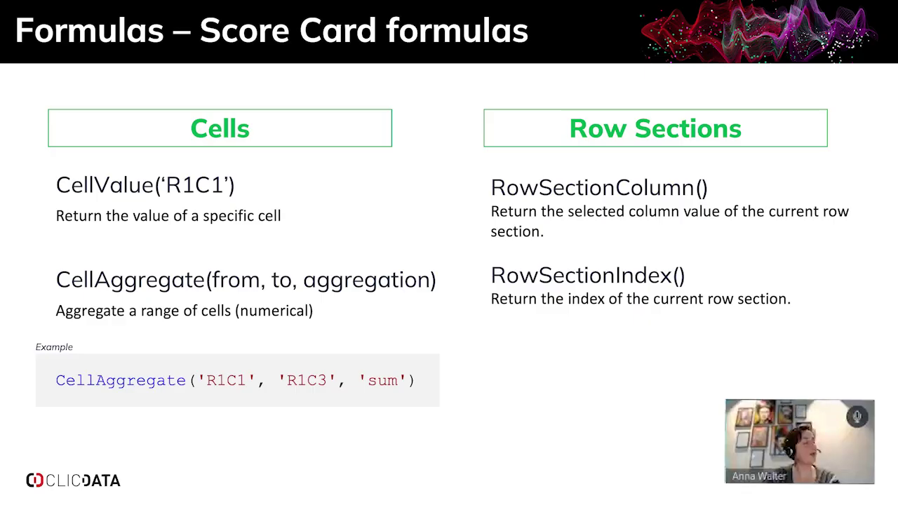
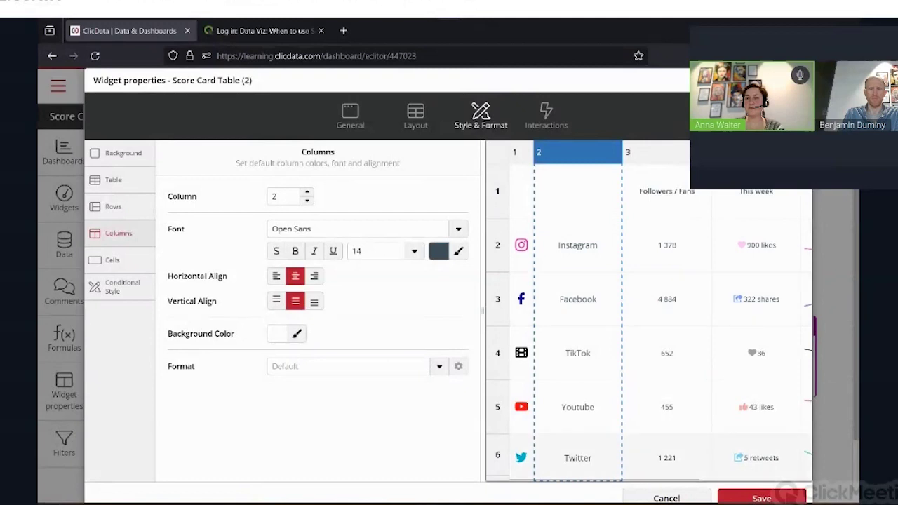
Step: Save the social media score card's properties and widen the INSTAGRAM stats widget by extending its left edge
click(761, 497)
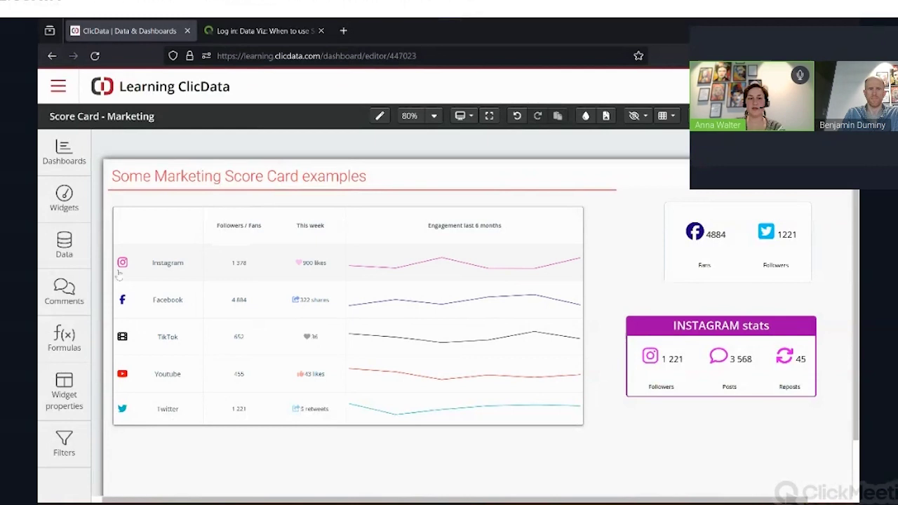
click(654, 384)
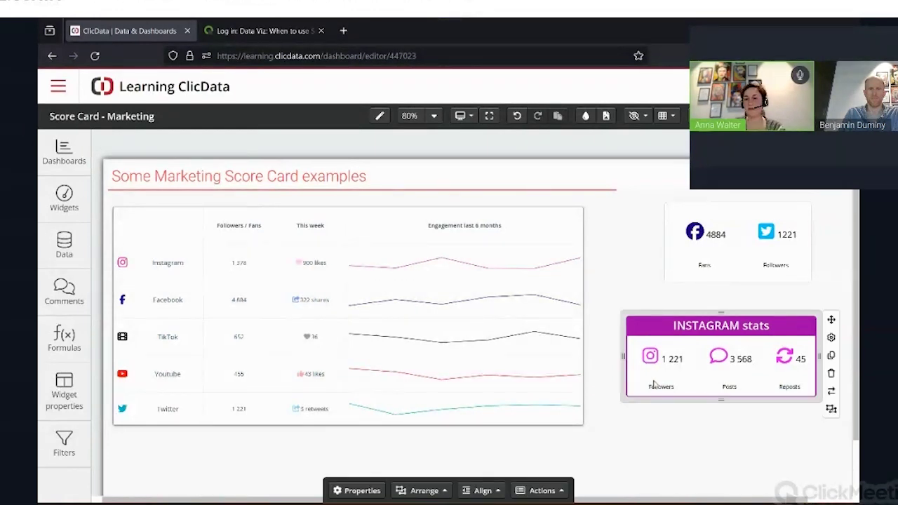
drag(624, 358, 599, 358)
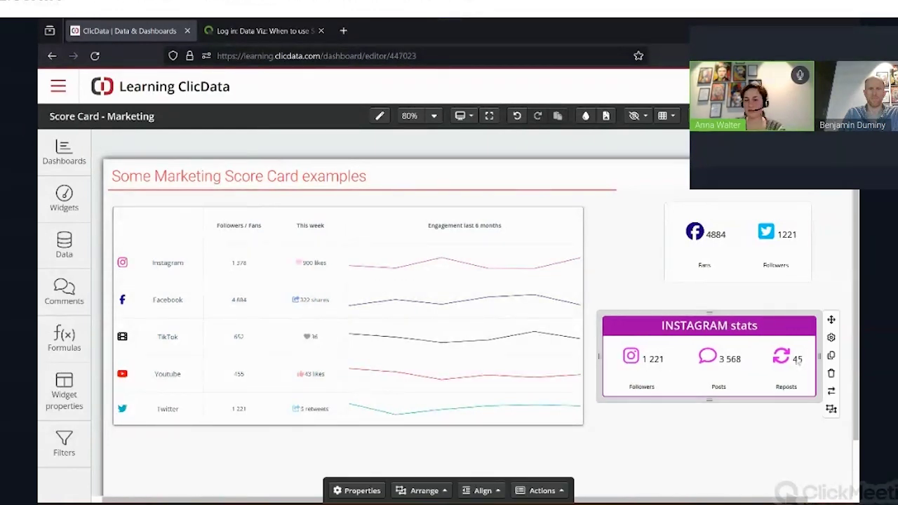
Step: Review the column width and row height settings in the INSTAGRAM stats widget's layout and close its properties without saving
click(833, 337)
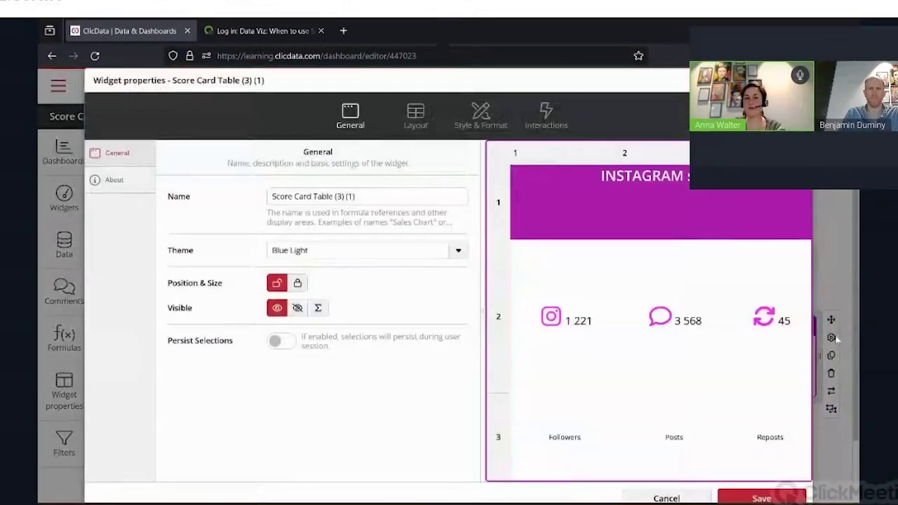
click(418, 118)
click(117, 207)
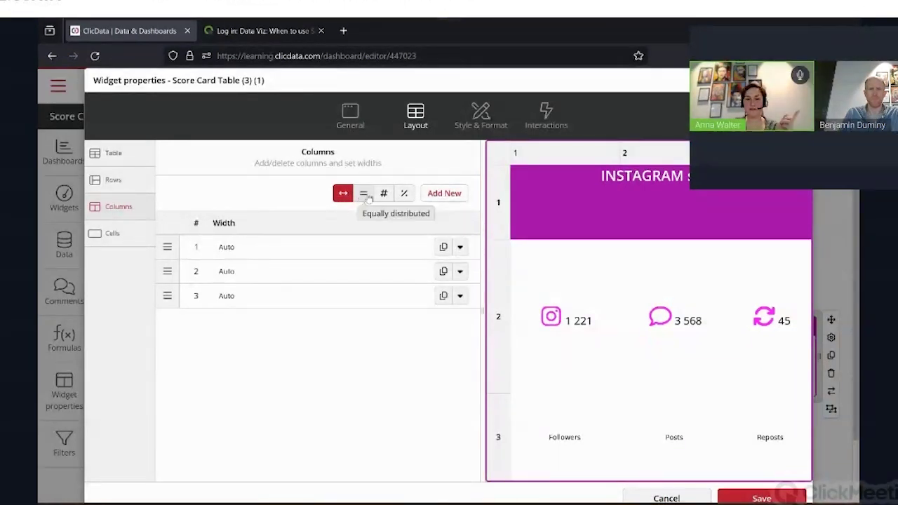
click(116, 180)
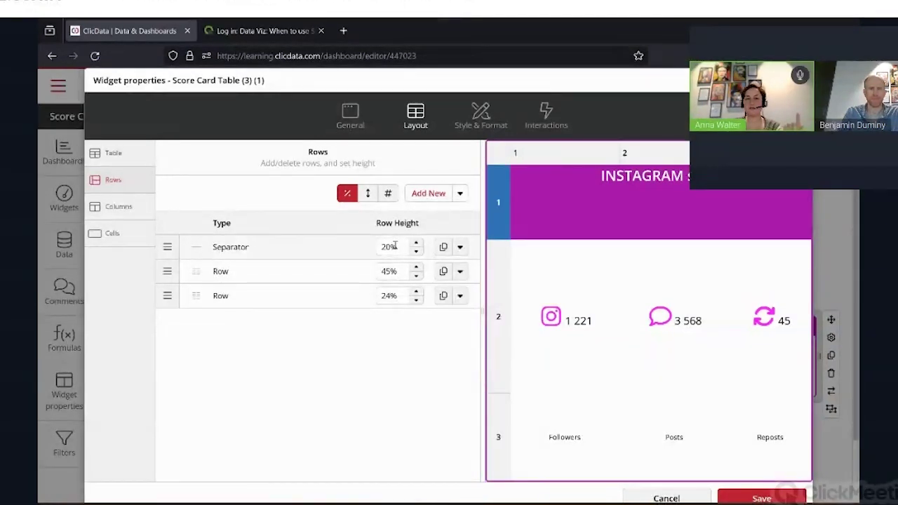
click(693, 497)
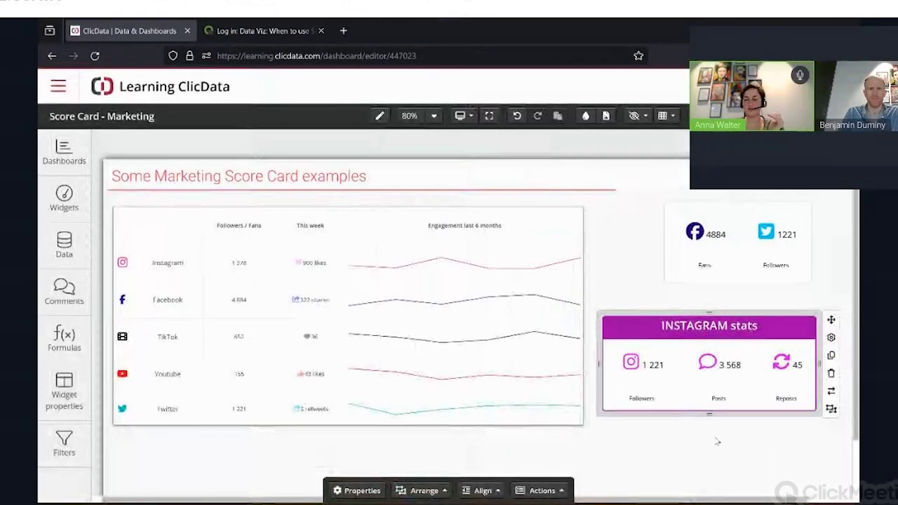
Step: Shift the INSTAGRAM stats widget upward, stretch its left edge over the social media table, and narrow it again to clear the table
drag(710, 415, 717, 393)
drag(606, 350, 512, 380)
click(628, 419)
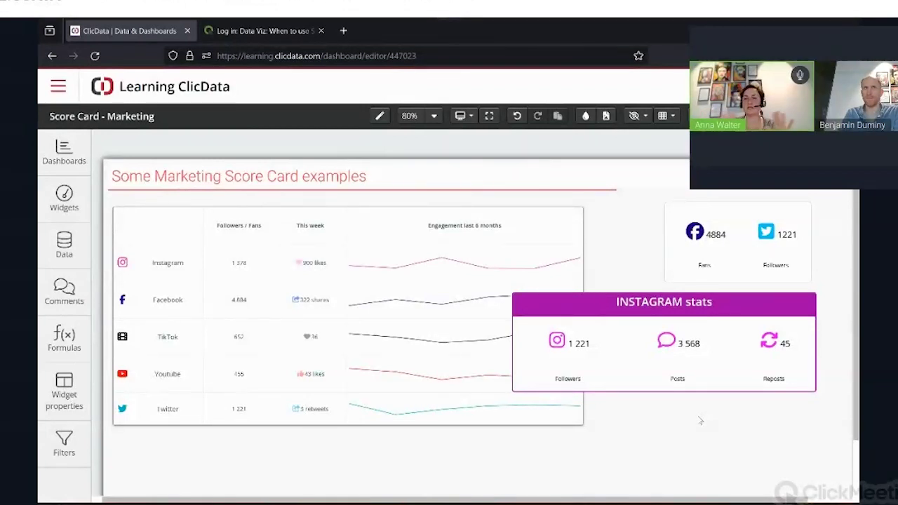
click(608, 377)
drag(514, 342, 608, 342)
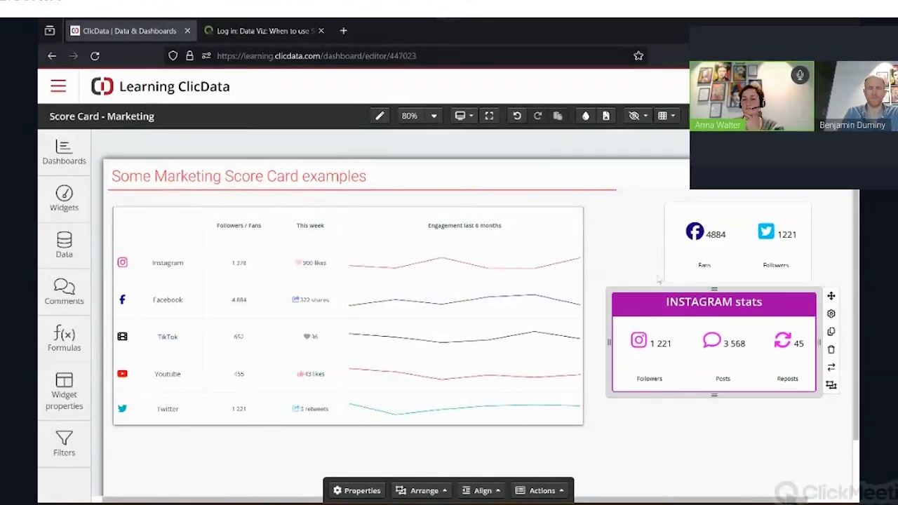
click(680, 428)
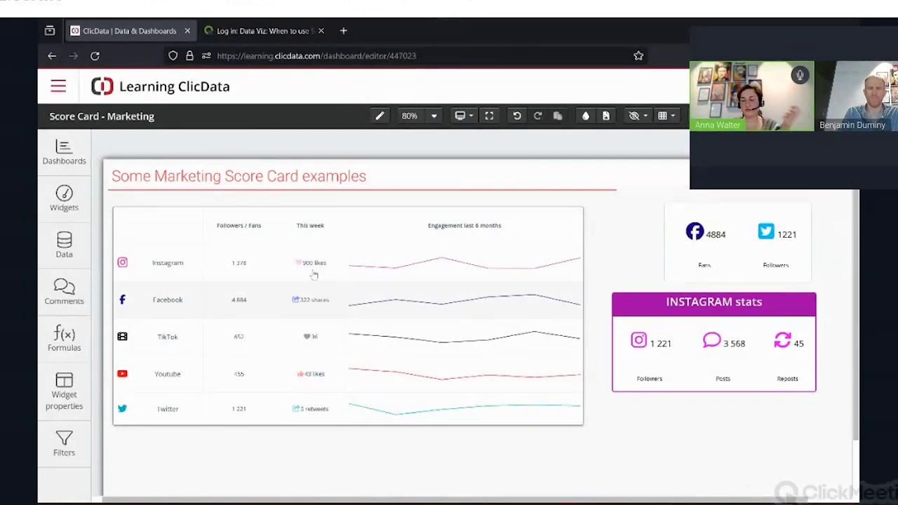
Step: Switch to the Score Card - E-commerce dashboard and open the properties of its dark score card table
click(64, 151)
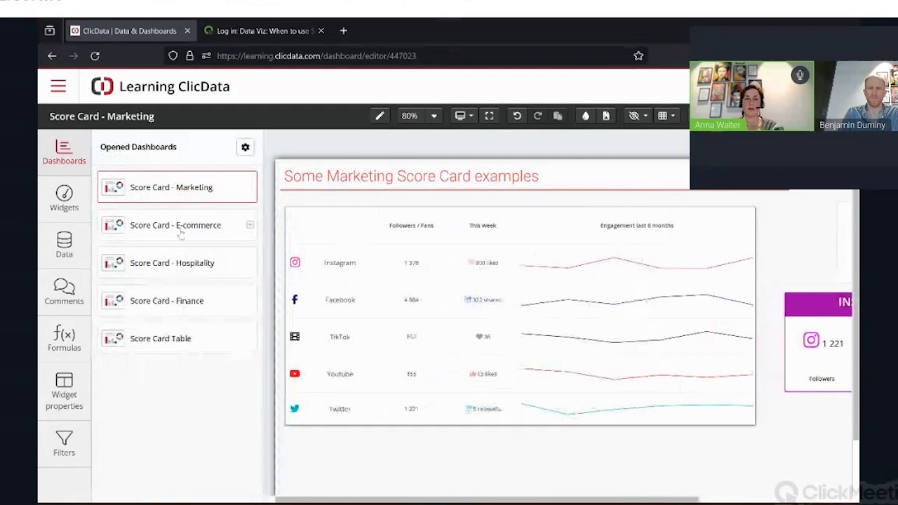
click(181, 234)
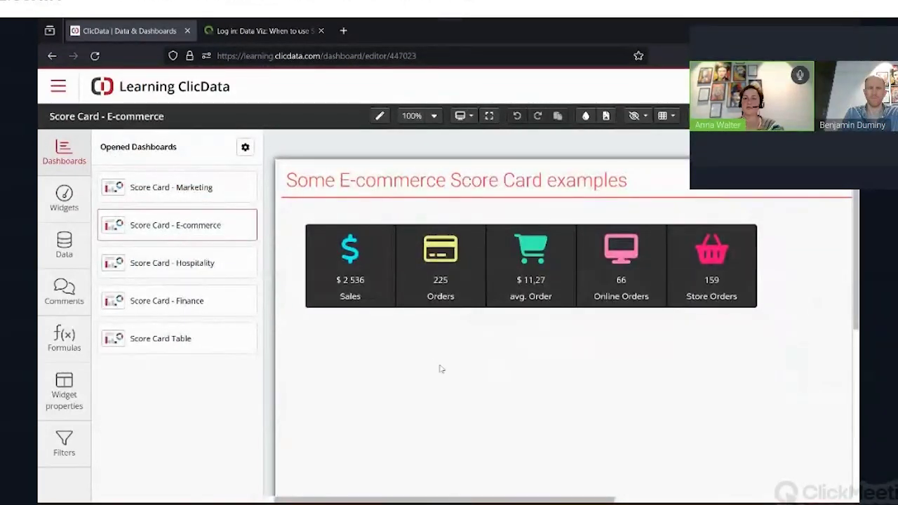
click(392, 297)
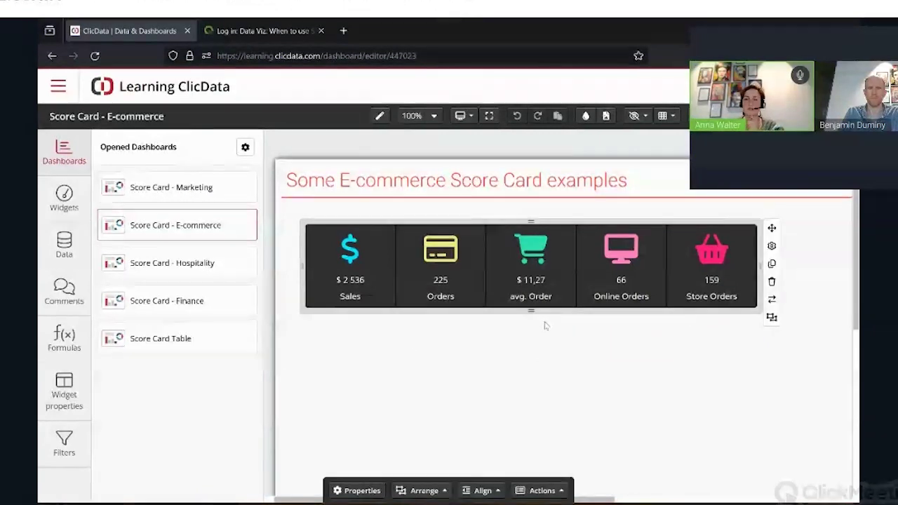
click(773, 247)
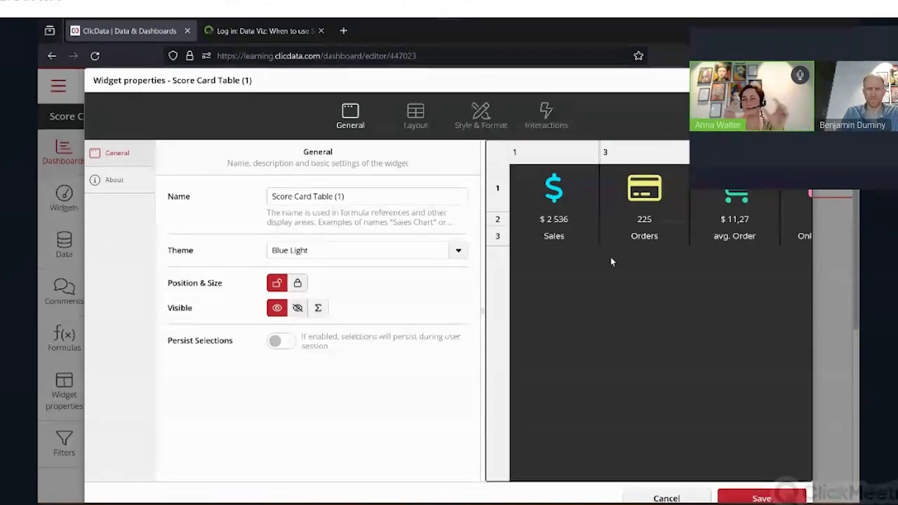
Step: Inspect the cell types in the layout of the Sales column's icon, value and label
click(412, 125)
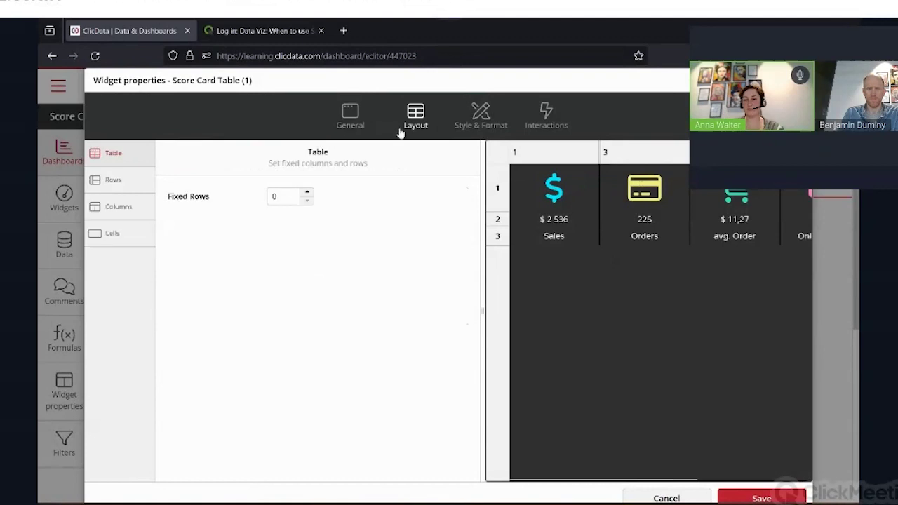
click(539, 206)
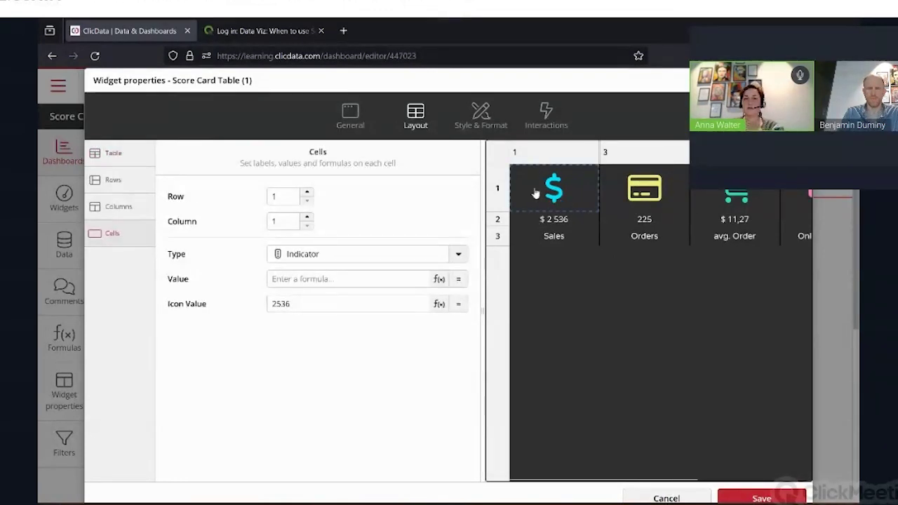
click(574, 221)
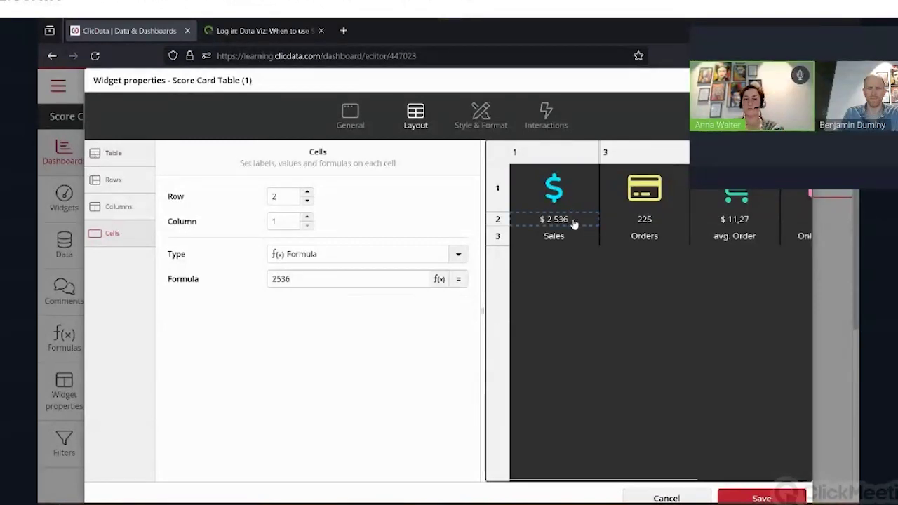
click(561, 239)
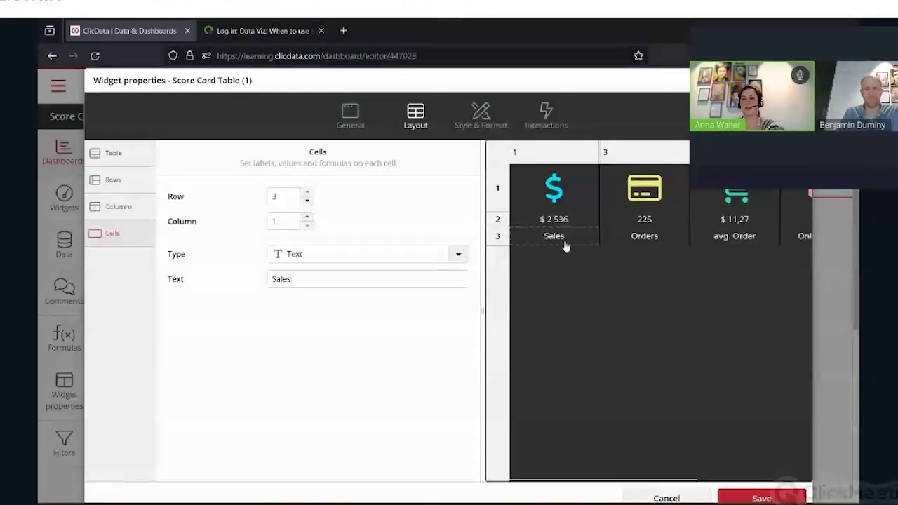
Step: Examine the avg. Order value cell's formula in the Formula Editor, evaluate it, and close the editor without saving
click(748, 220)
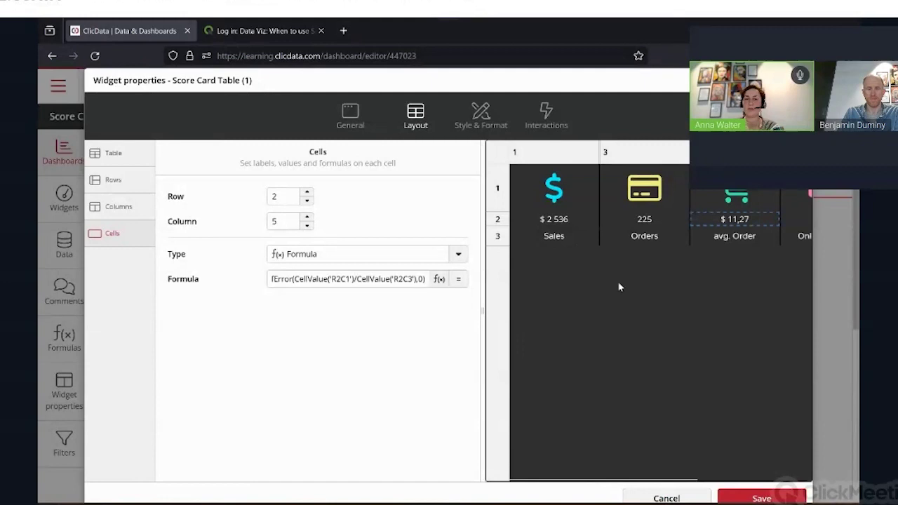
click(440, 280)
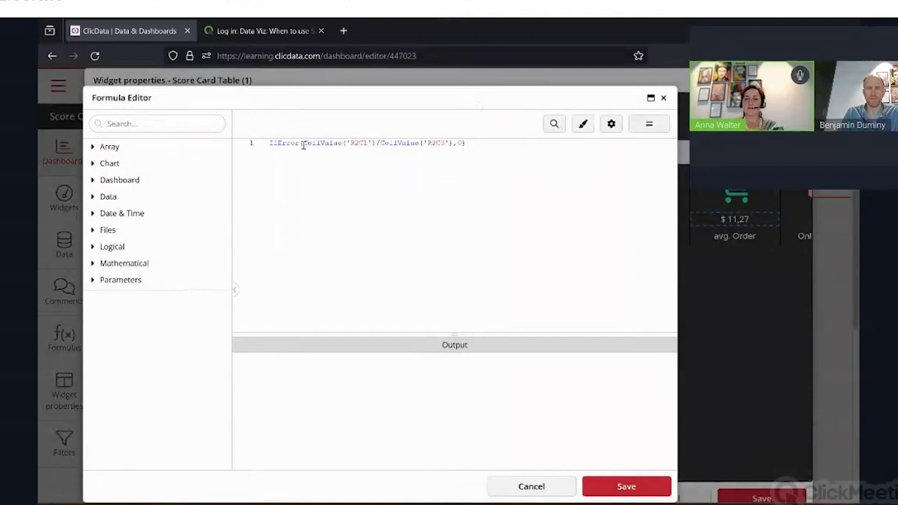
mouse_move(303, 143)
mouse_move(382, 144)
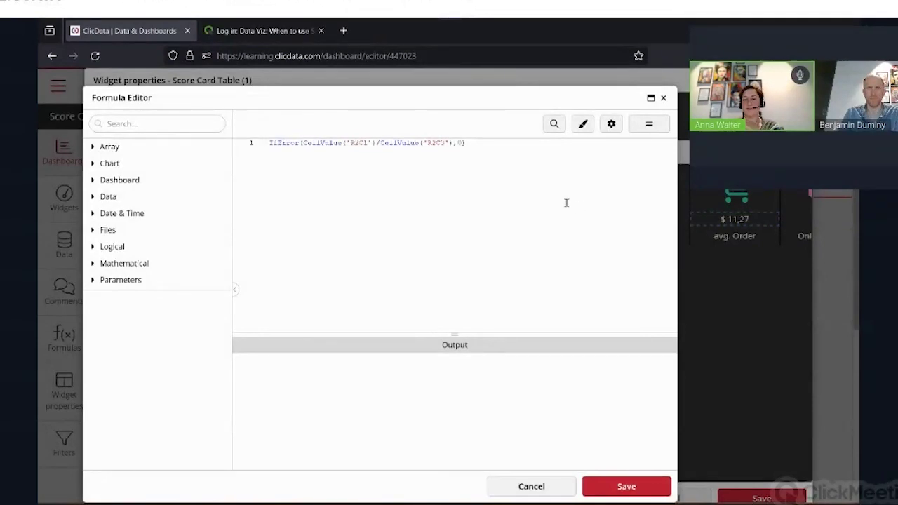
click(646, 127)
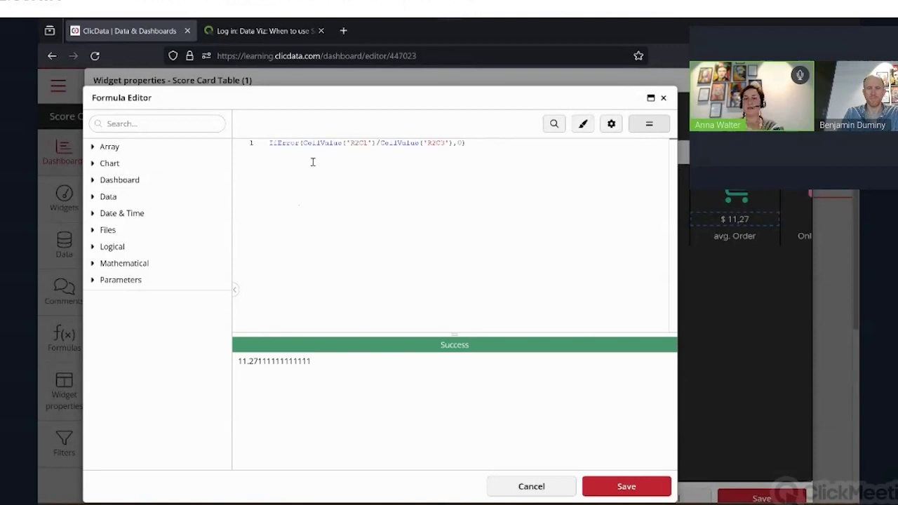
drag(303, 143, 370, 145)
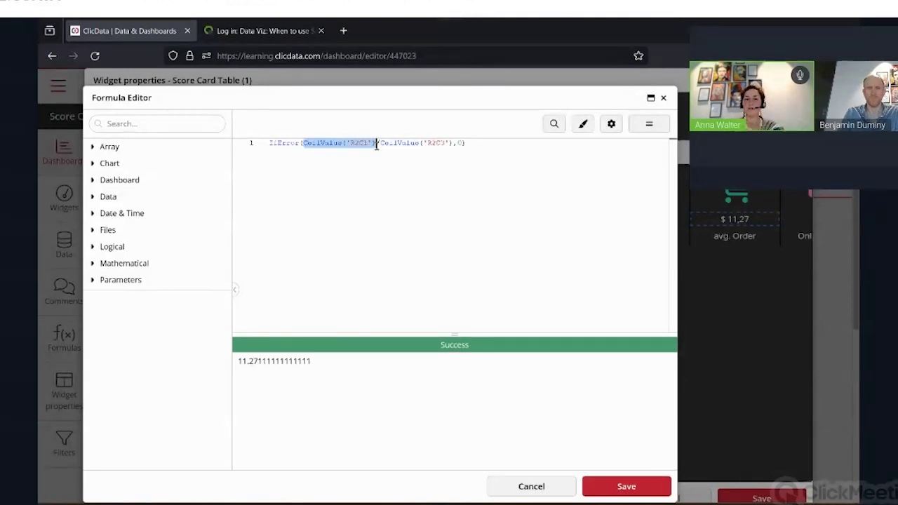
click(548, 487)
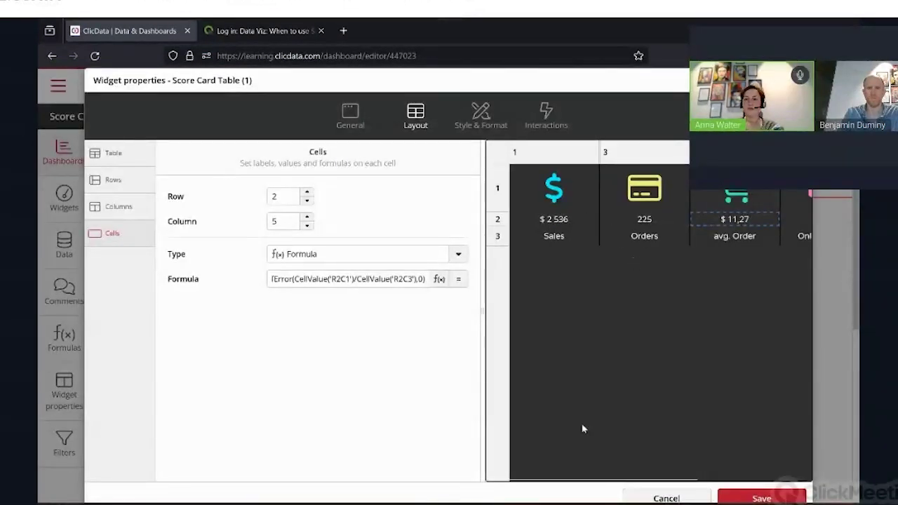
Step: Inspect the Store Orders value cell's formula, cancel the widget properties, and deselect the e-commerce score card table
drag(557, 485, 700, 483)
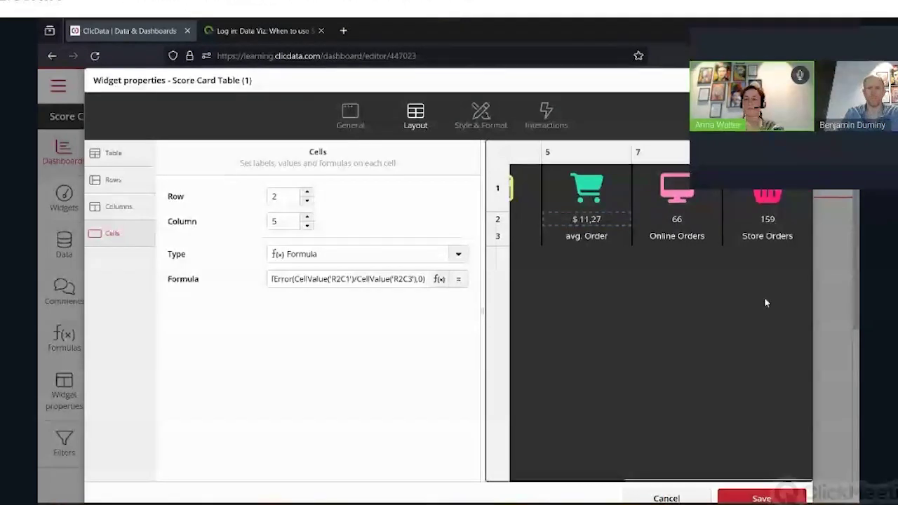
click(767, 220)
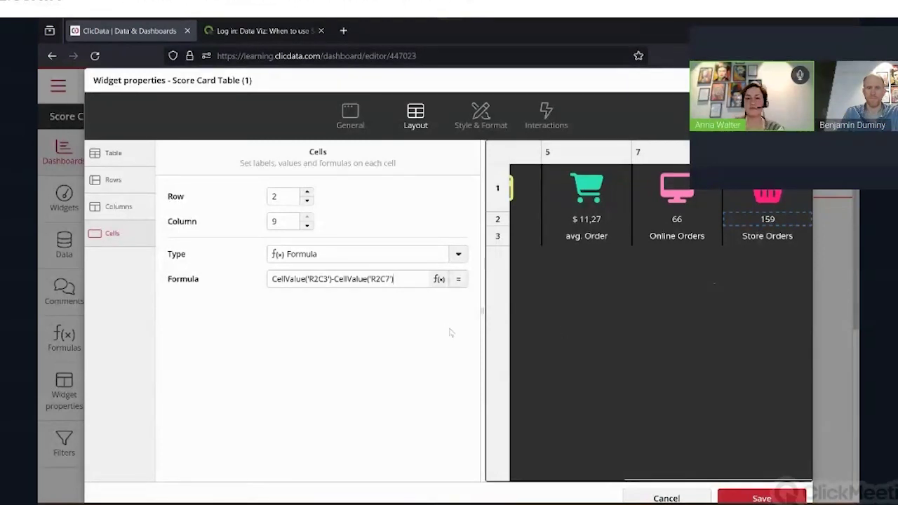
click(667, 498)
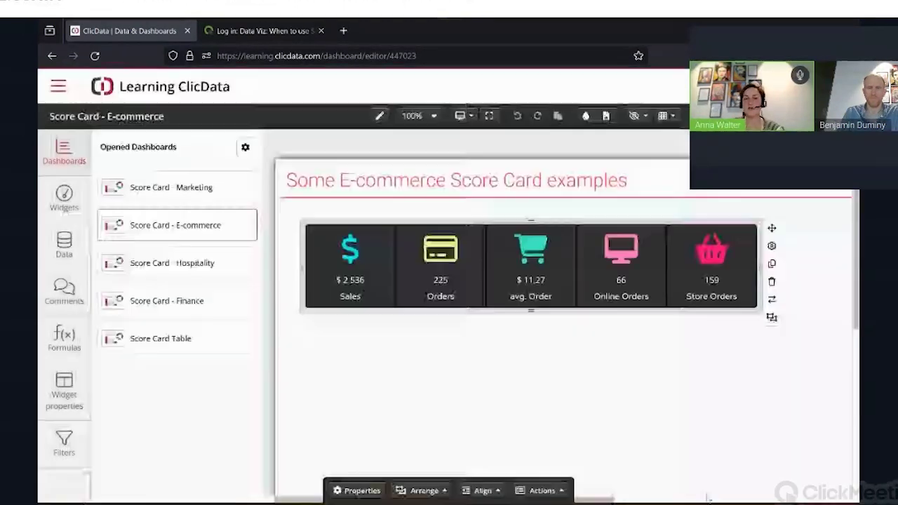
click(555, 386)
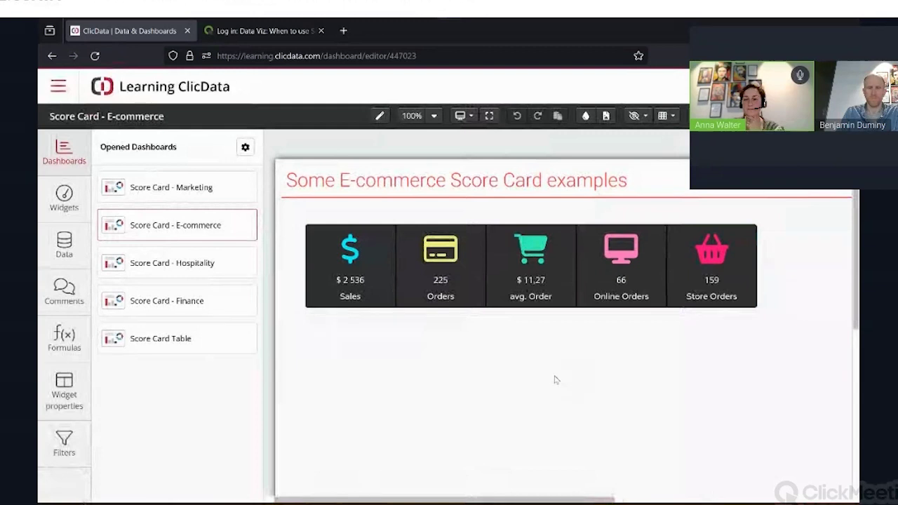
Step: Switch to the Score Card - Hospitality dashboard, look over its score card table, and set the zoom to 125%
click(192, 271)
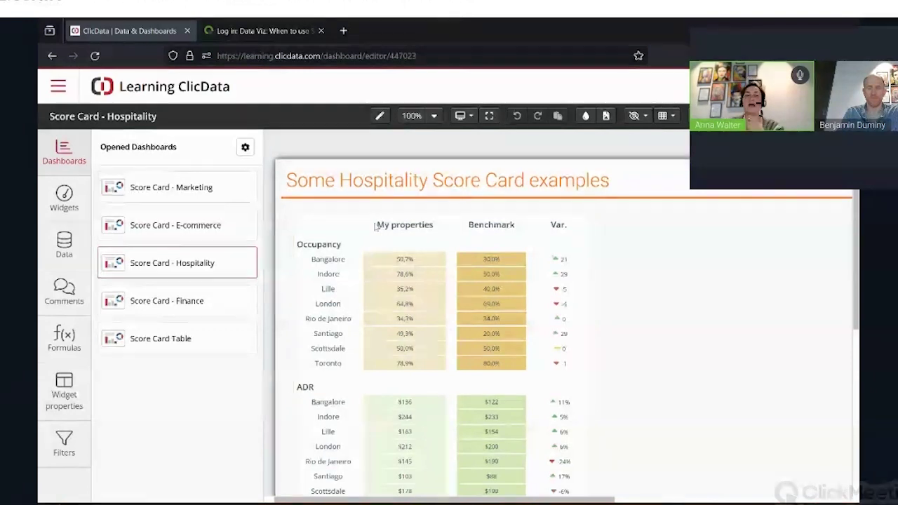
scroll(699, 248, down, 1)
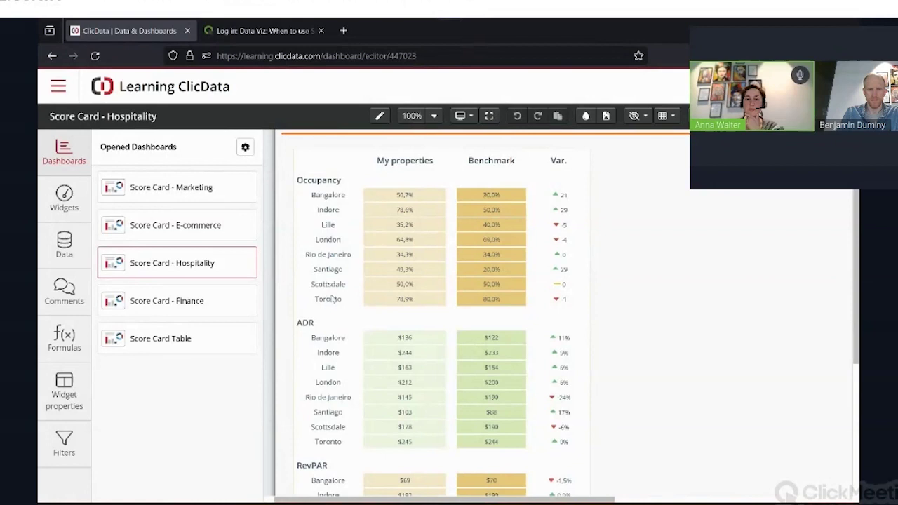
scroll(358, 315, down, 2)
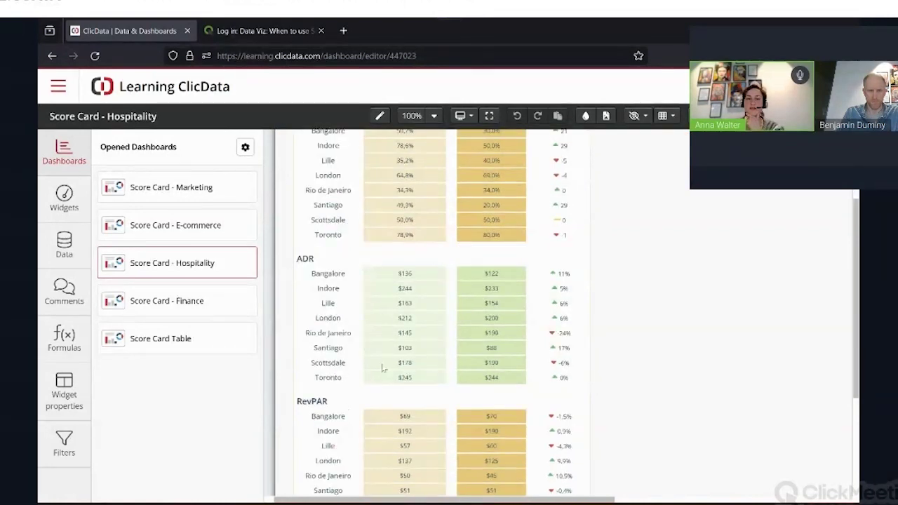
scroll(390, 358, up, 2)
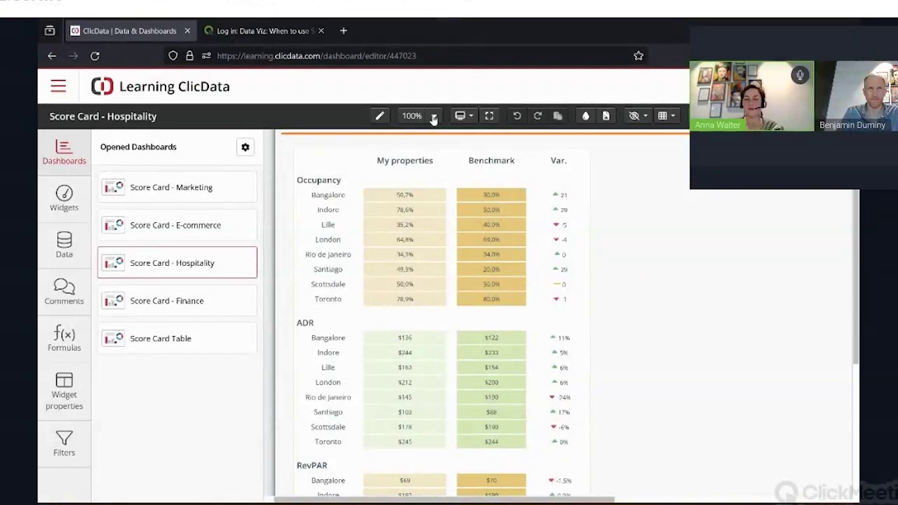
click(434, 119)
click(430, 174)
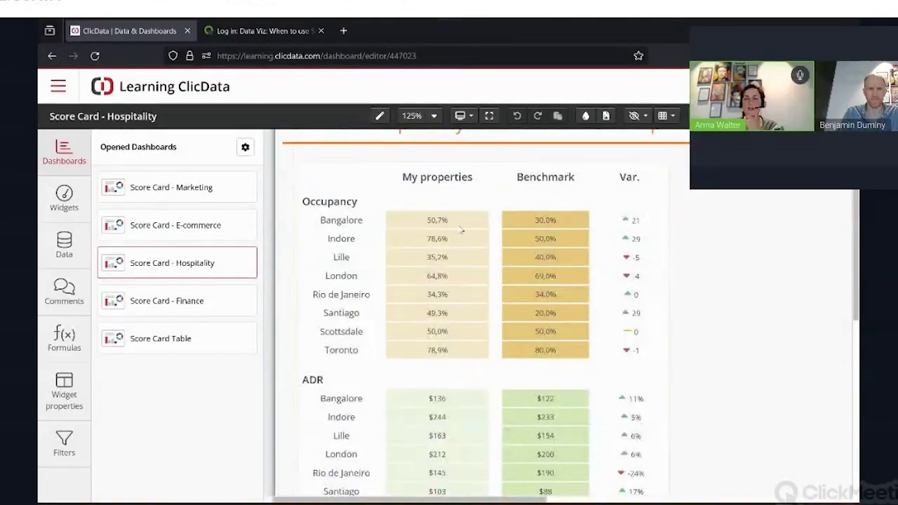
Step: Select the hospitality score card table, look through its Occupancy, ADR and RevPAR sections, and open its widget properties
click(453, 227)
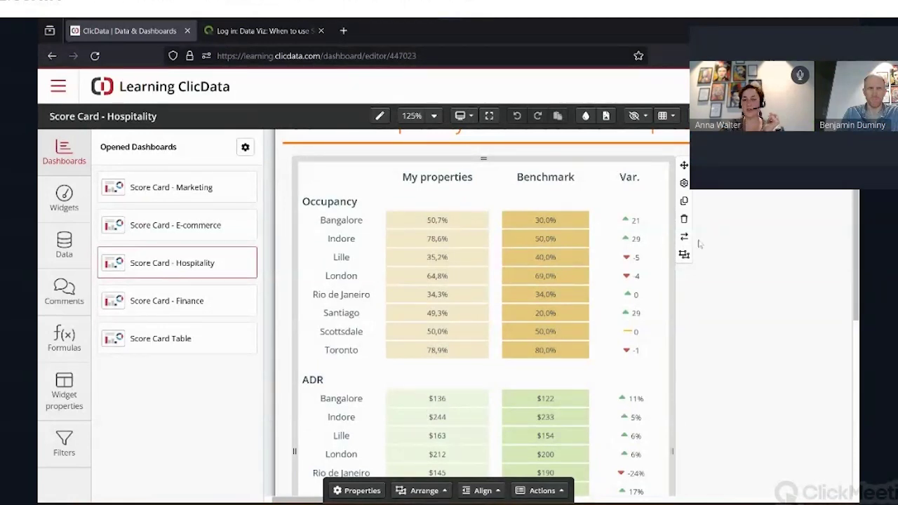
scroll(644, 331, down, 5)
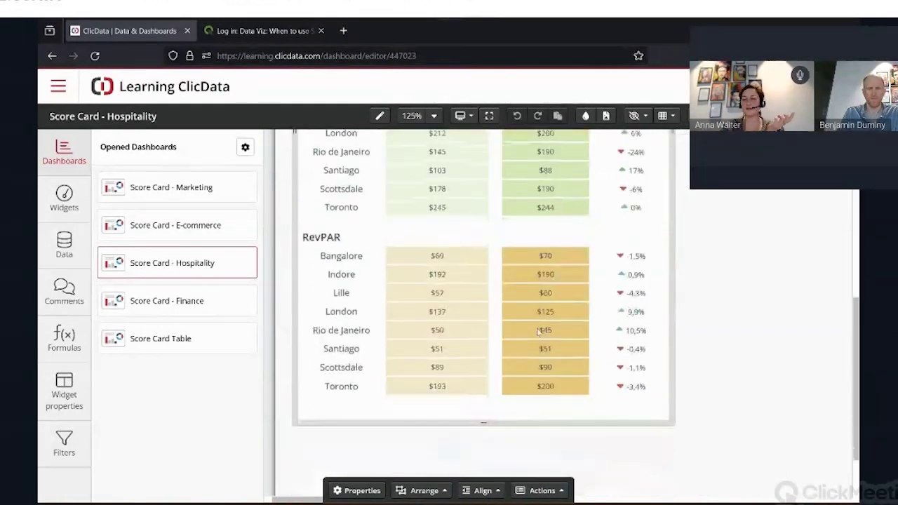
scroll(549, 336, up, 5)
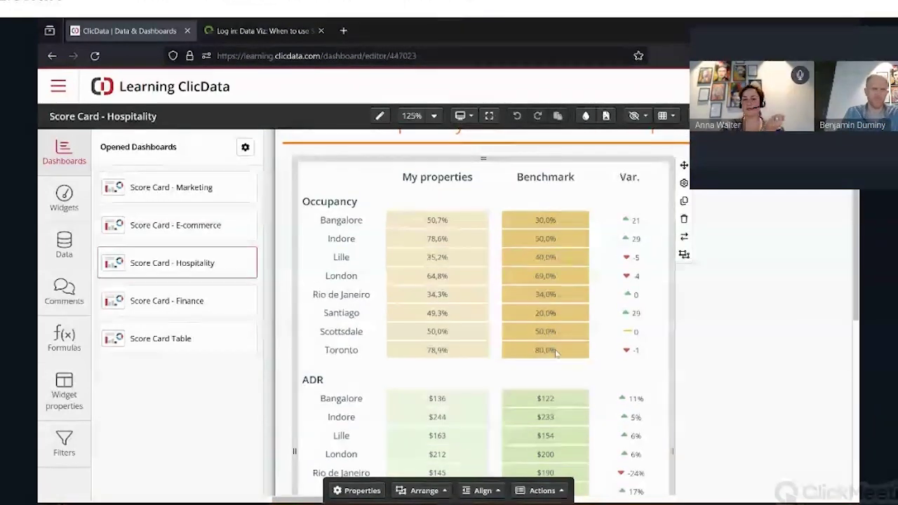
scroll(629, 354, up, 2)
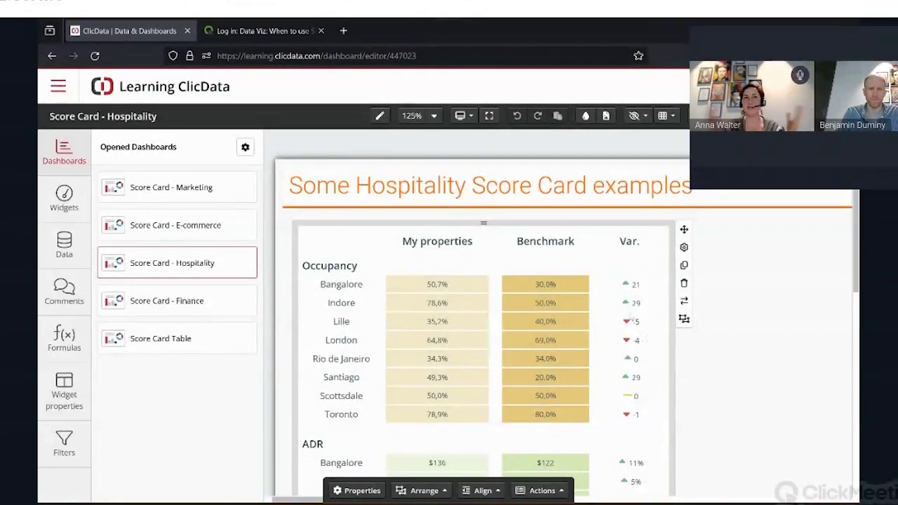
click(685, 248)
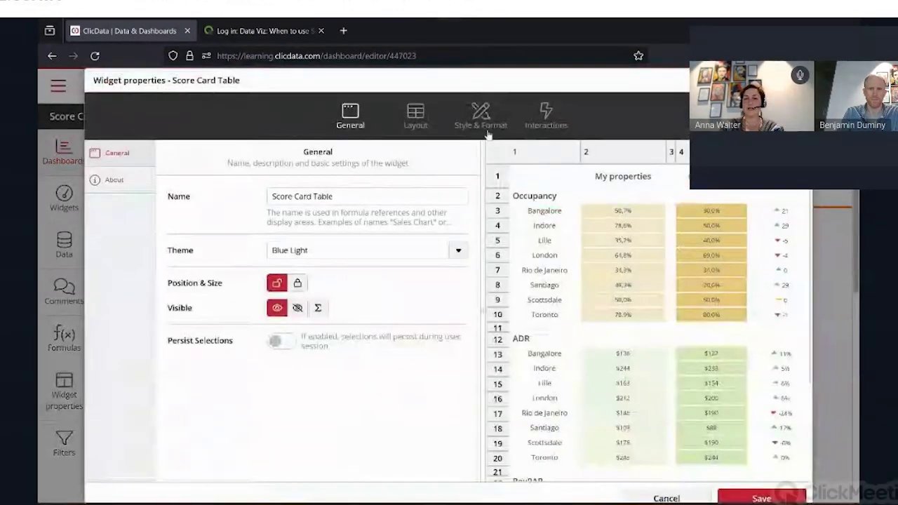
Step: Inspect the layout formulas of the Occupancy city names and My properties values, closing the Formula Editor without saving
click(417, 118)
click(532, 256)
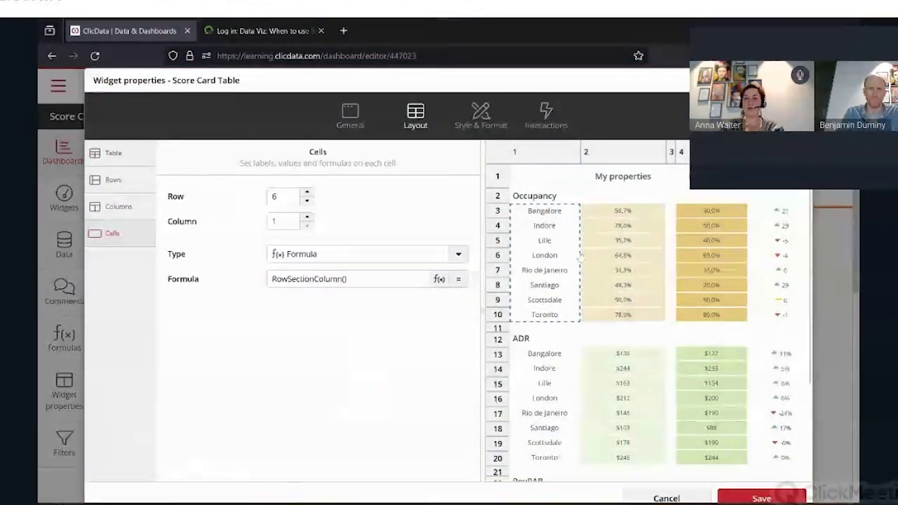
click(639, 217)
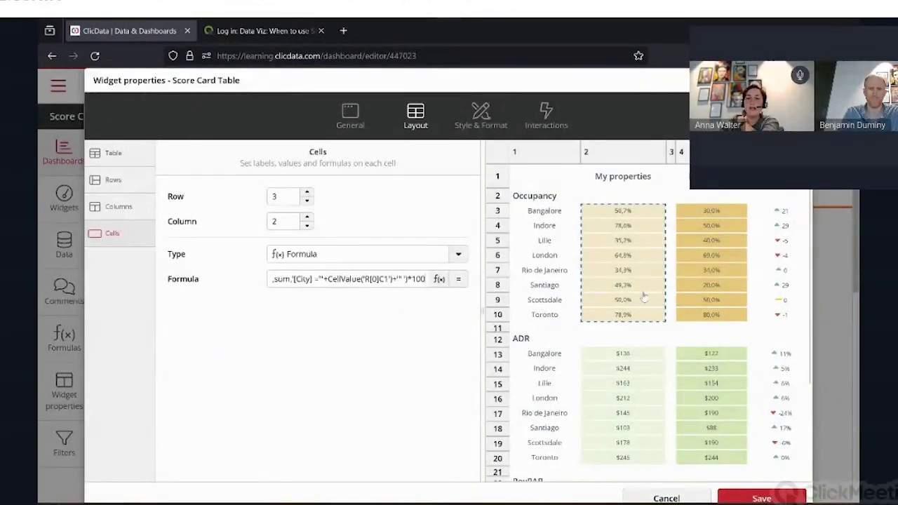
click(440, 279)
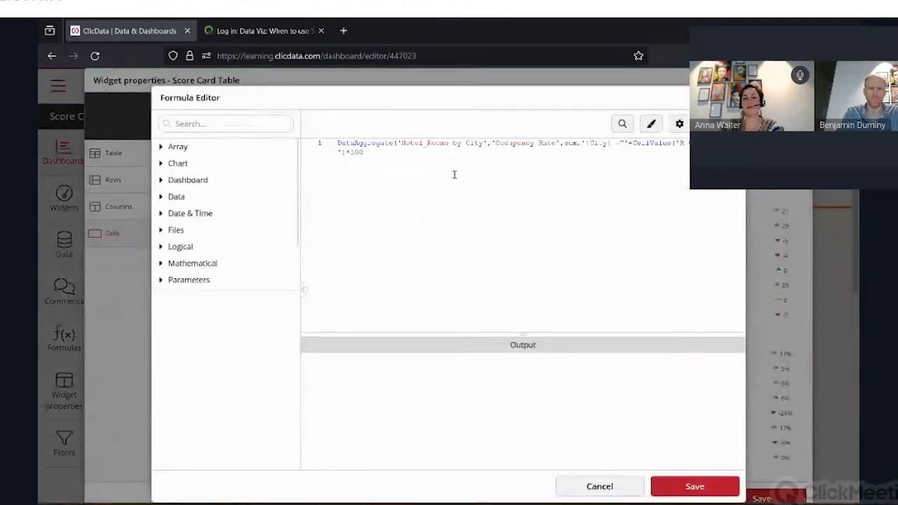
mouse_move(375, 146)
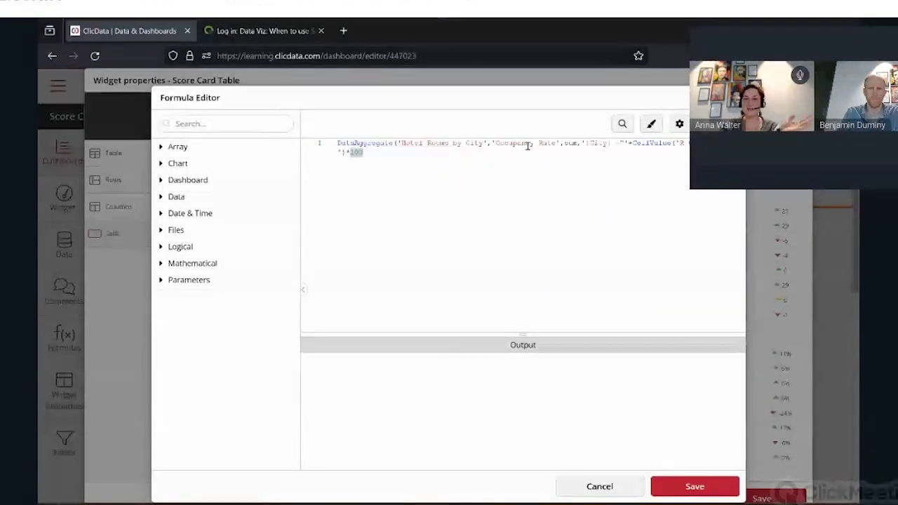
drag(556, 143, 519, 143)
click(641, 180)
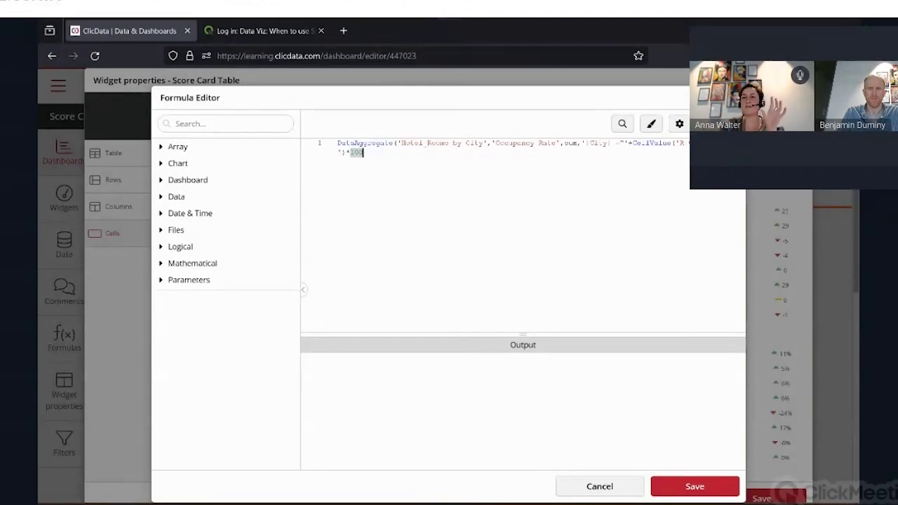
click(615, 487)
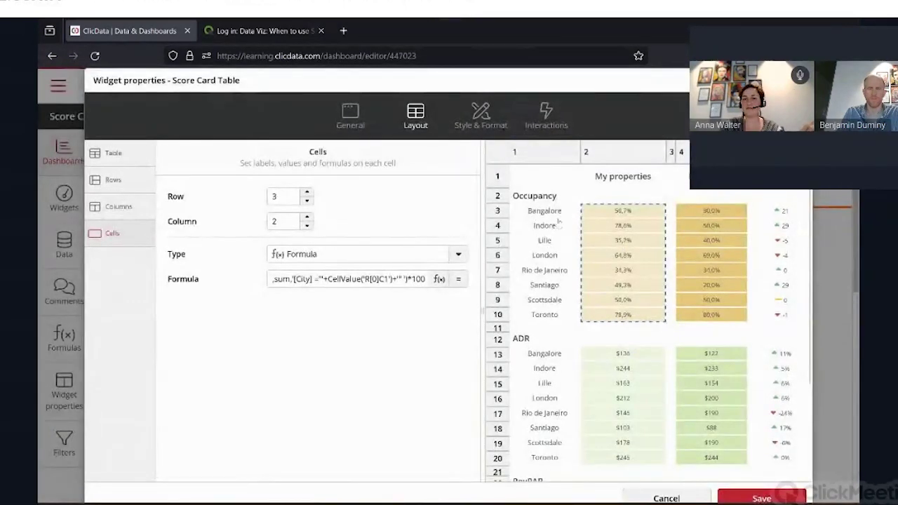
Step: Inspect the Occupancy Benchmark and Var. indicator cell formulas, cancel the widget properties, and look over the hospitality table
click(713, 212)
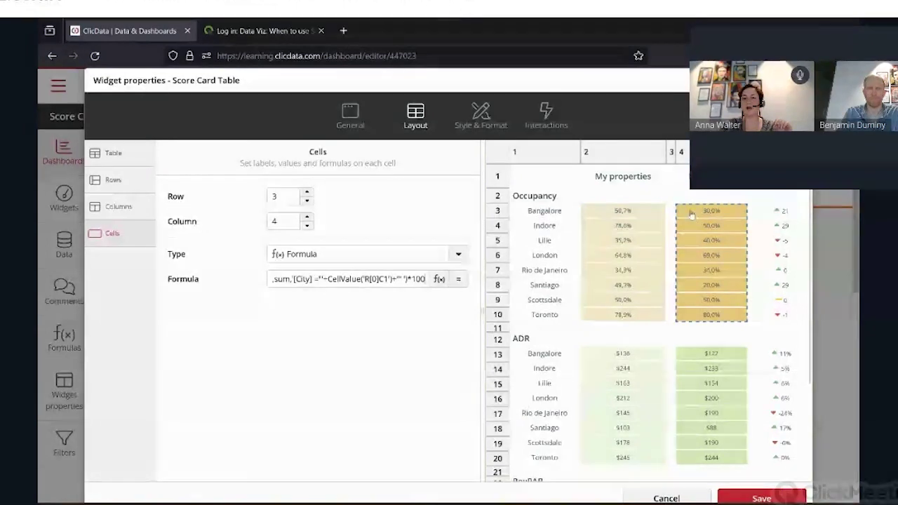
click(775, 214)
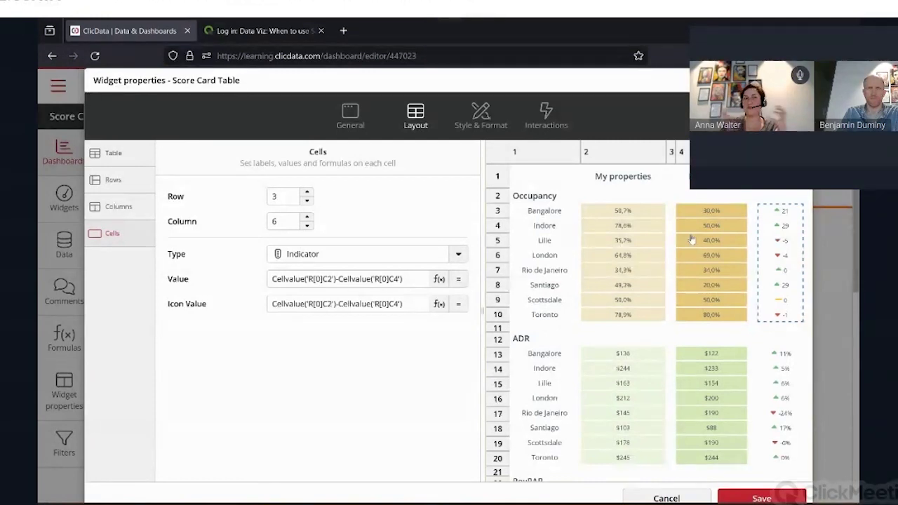
scroll(691, 253, down, 2)
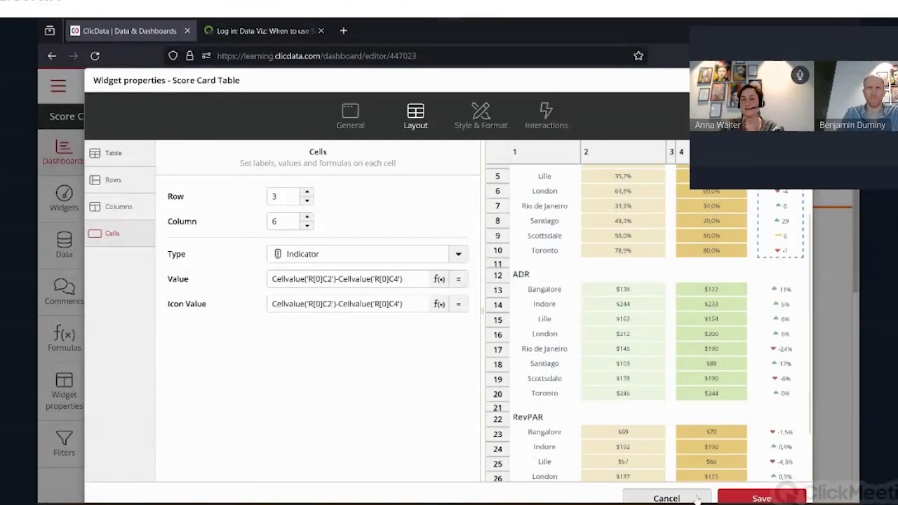
click(667, 498)
scroll(728, 375, down, 6)
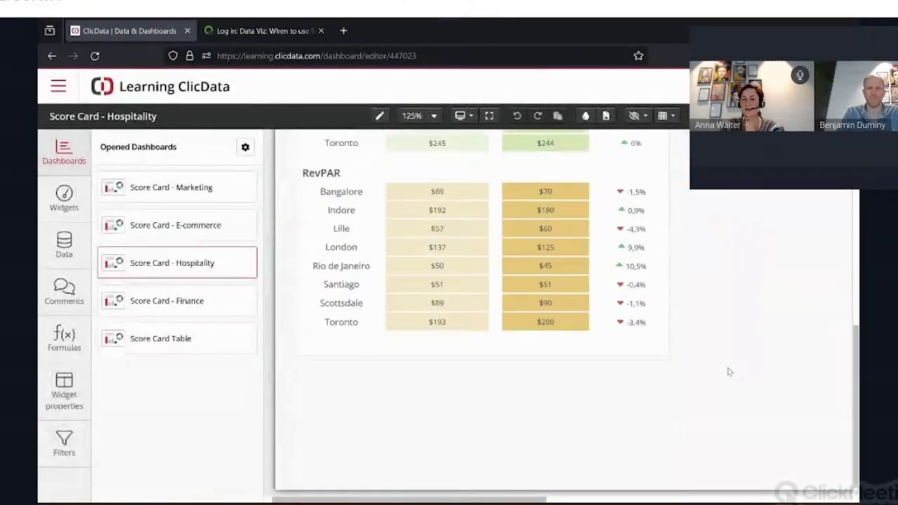
scroll(730, 374, up, 7)
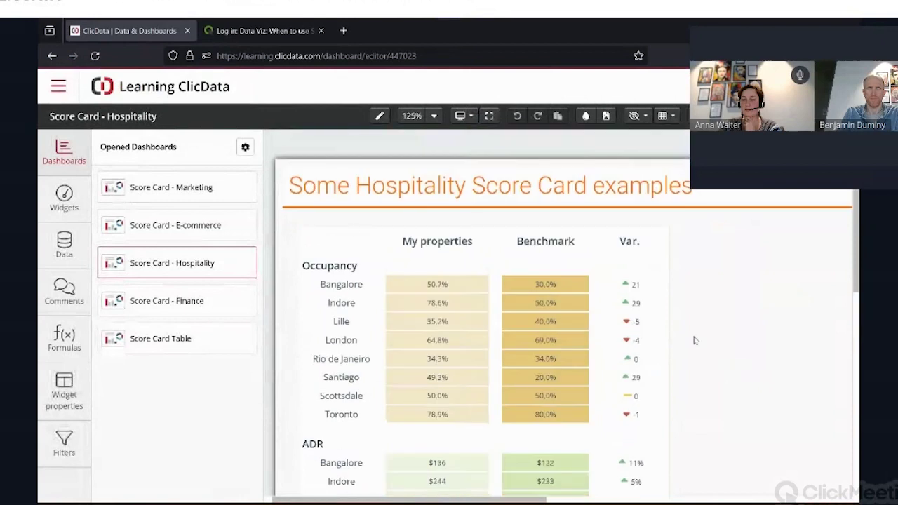
Step: Switch to the Score Card - Finance dashboard and look through the Profit and Loss 2022 table down to Net Income
click(171, 301)
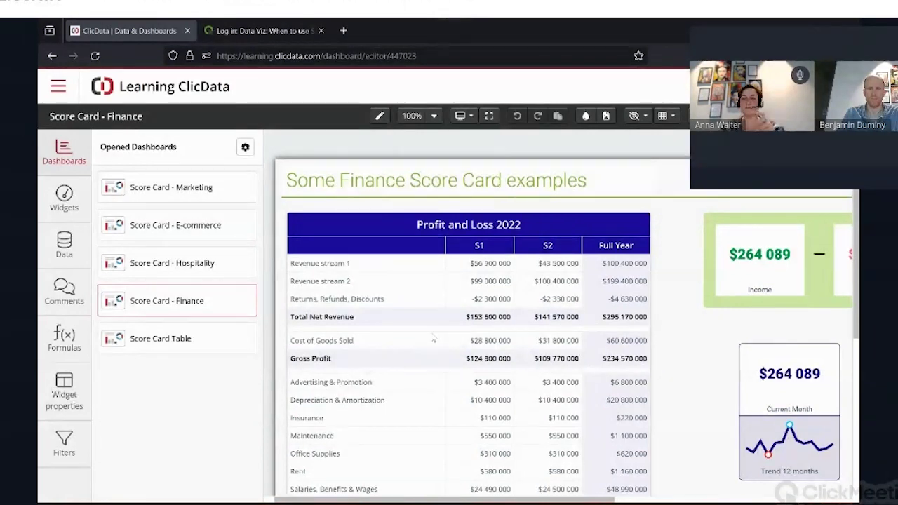
click(501, 319)
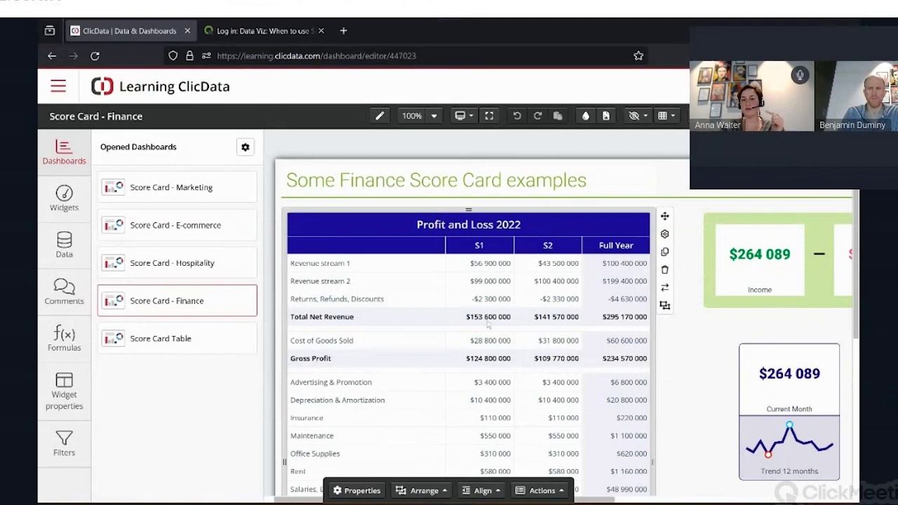
scroll(494, 299, down, 1)
scroll(494, 298, down, 2)
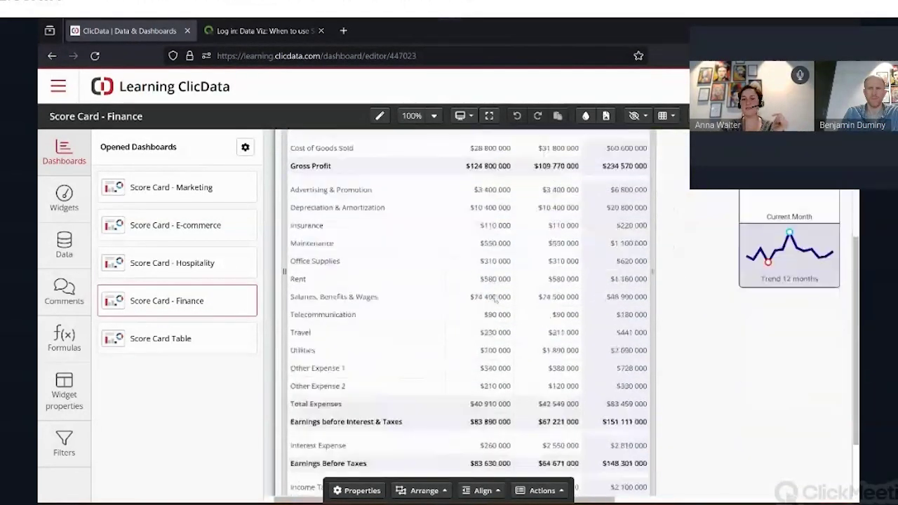
scroll(393, 284, down, 1)
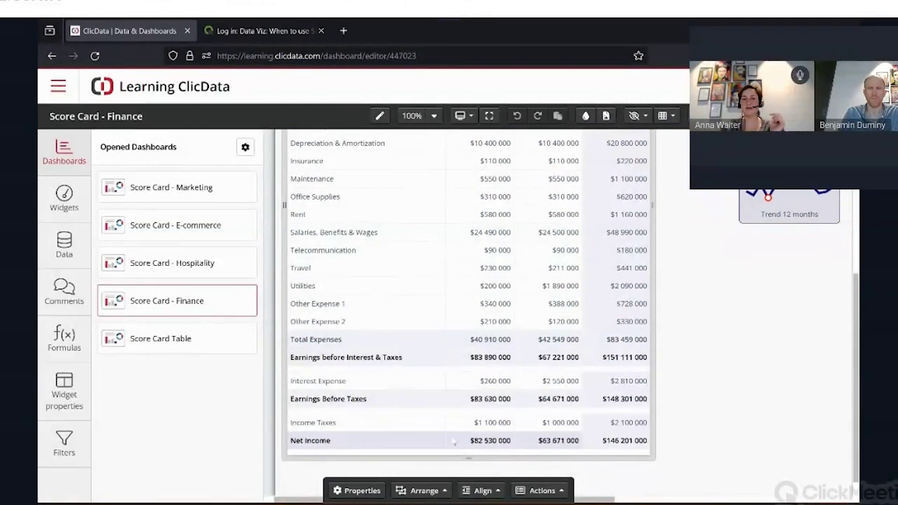
scroll(517, 325, up, 4)
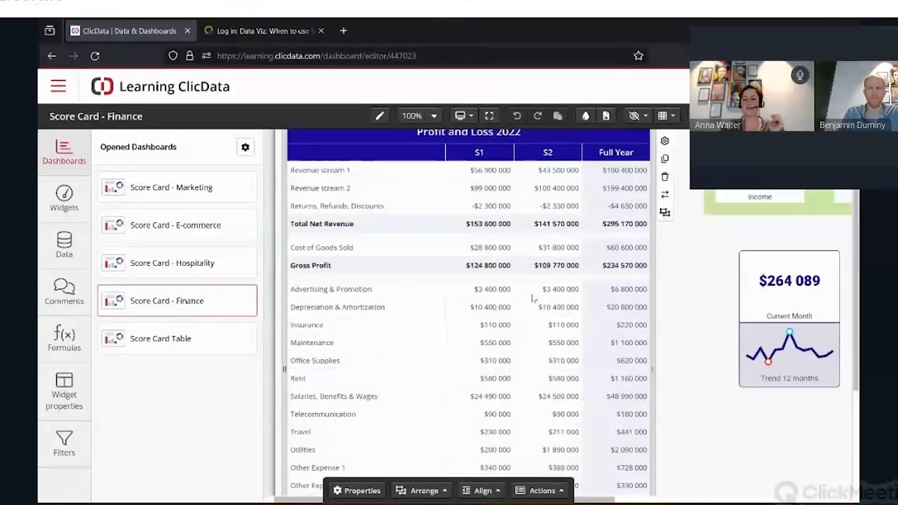
click(680, 351)
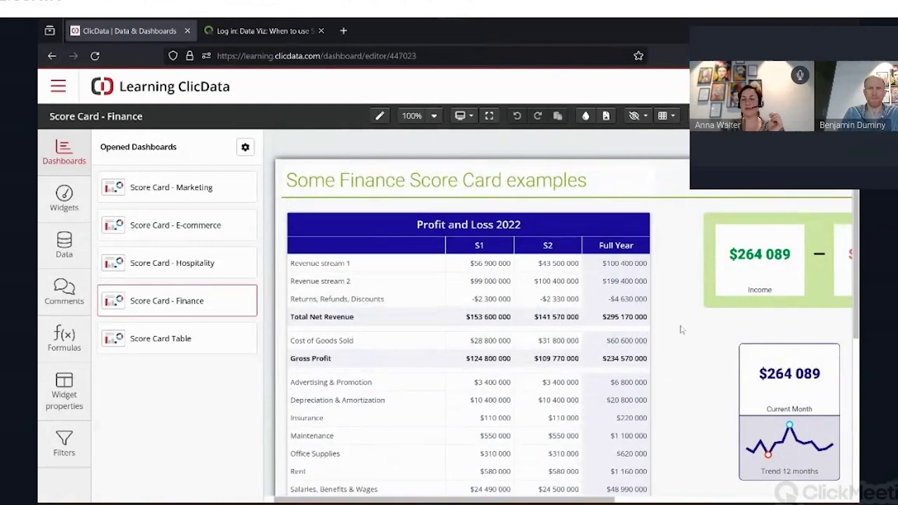
Step: Examine the Income, Cost and Net Revenue card by selecting its green container and the inner score card table, then deselect it
drag(600, 500, 765, 494)
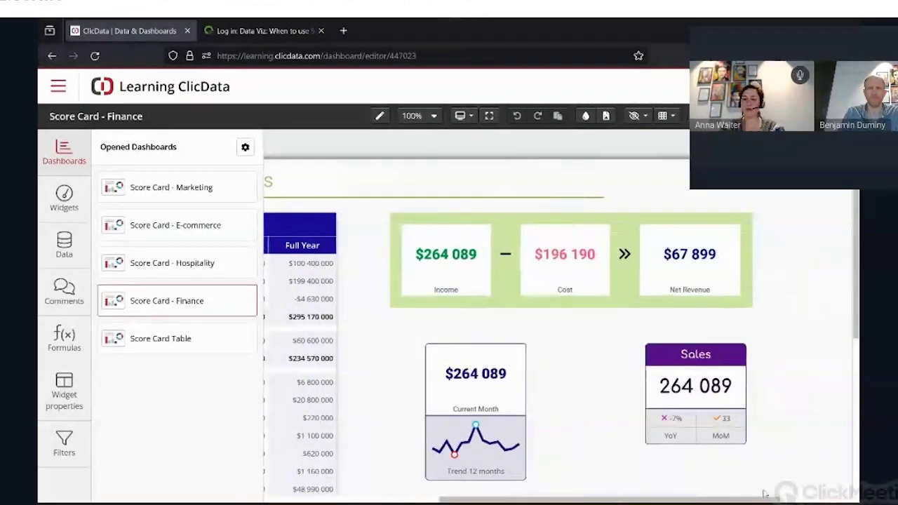
click(574, 317)
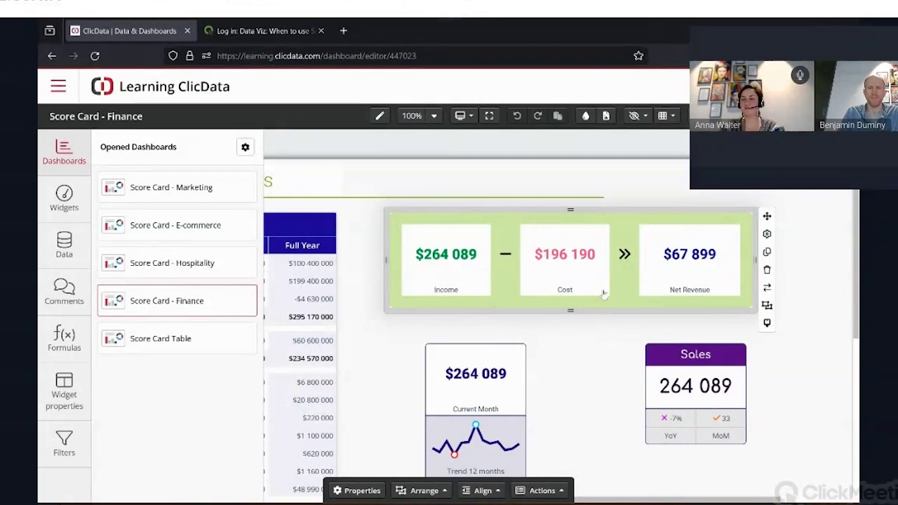
click(632, 258)
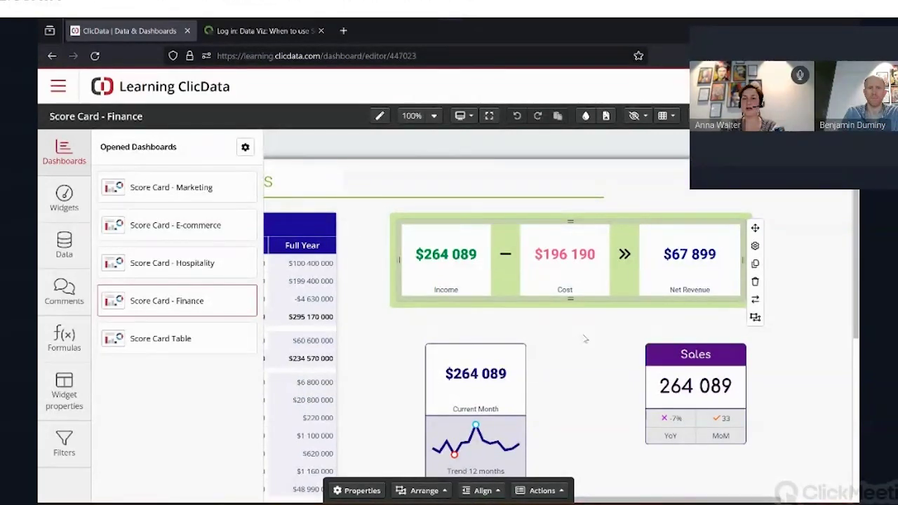
click(575, 344)
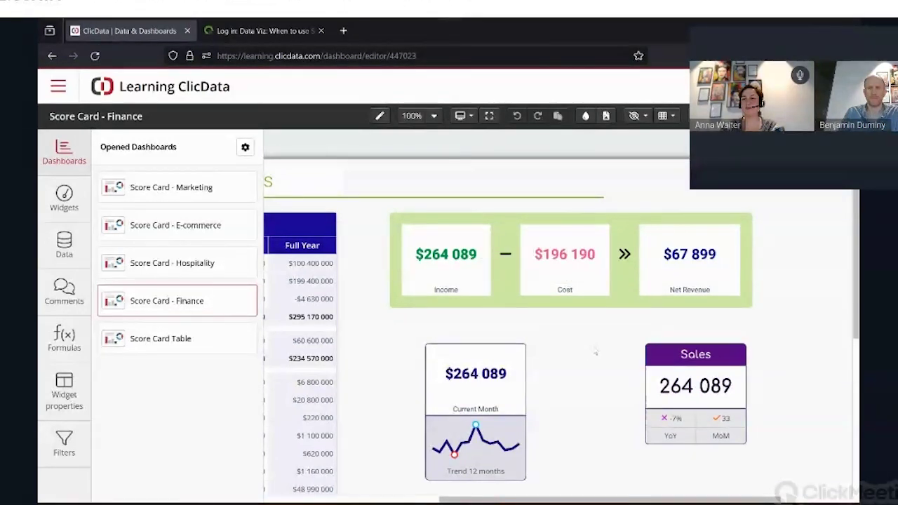
Step: Move the Current Month card with the 12-month trend slightly up and left, beneath the Income cell, and deselect it
scroll(604, 360, down, 1)
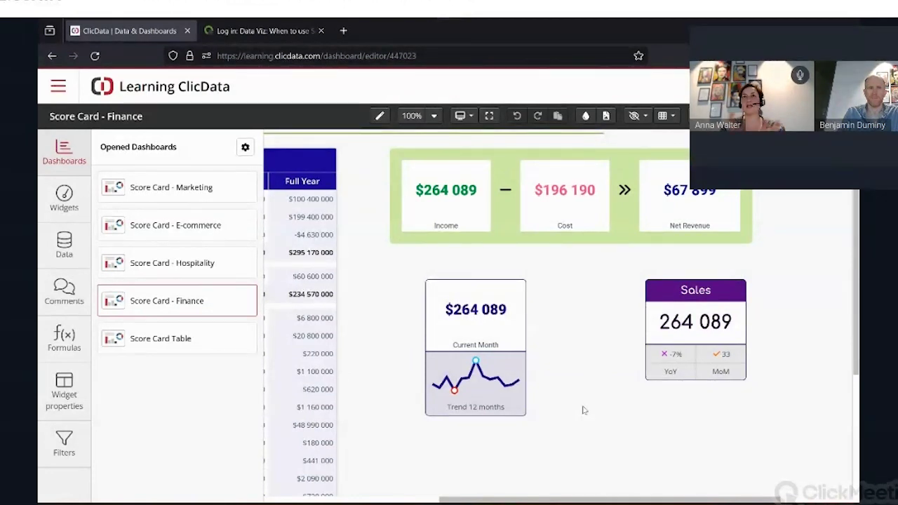
click(527, 364)
drag(528, 361, 499, 356)
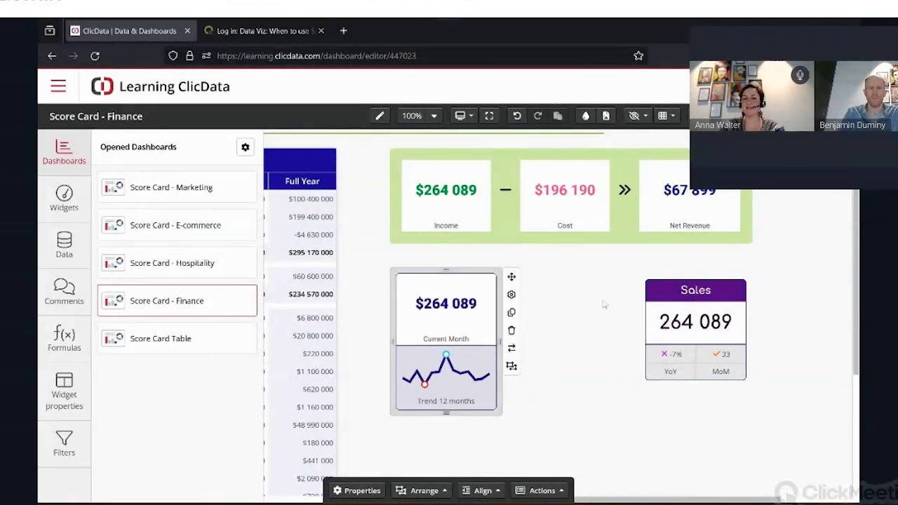
click(560, 322)
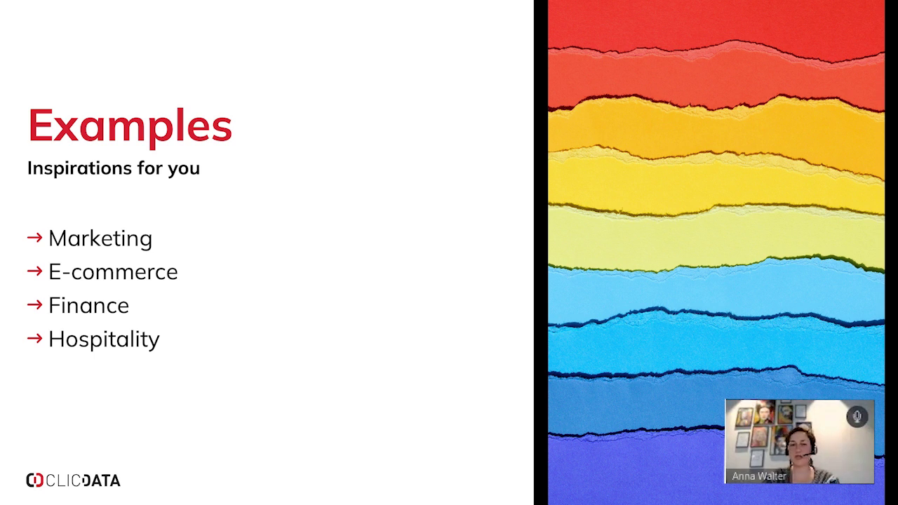
key(Right)
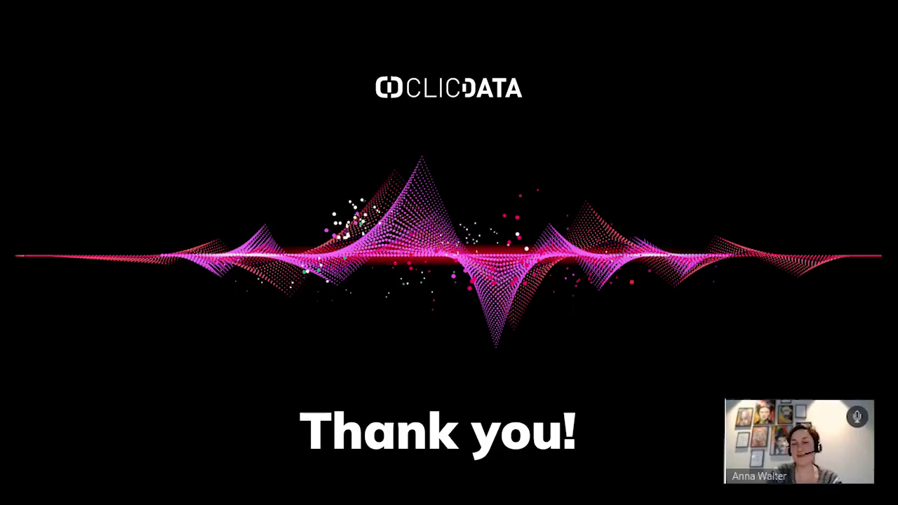